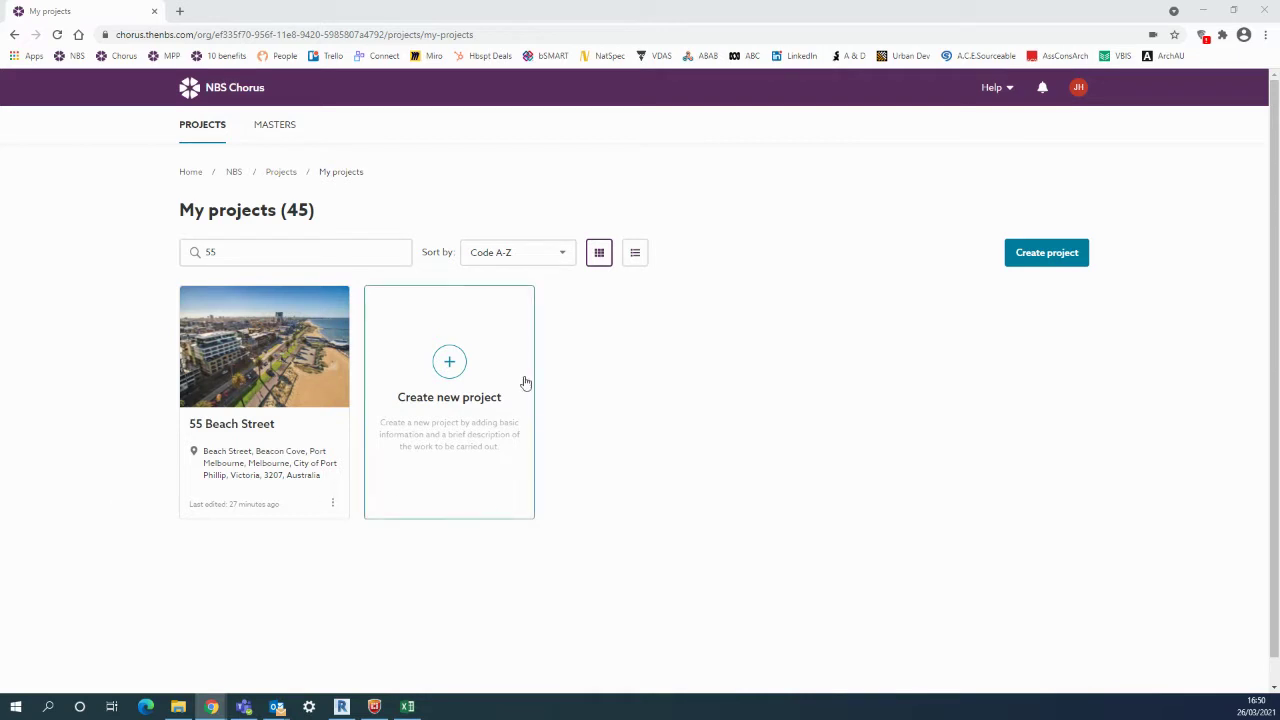
{"action": "left_click", "coordinate": [449, 370]}
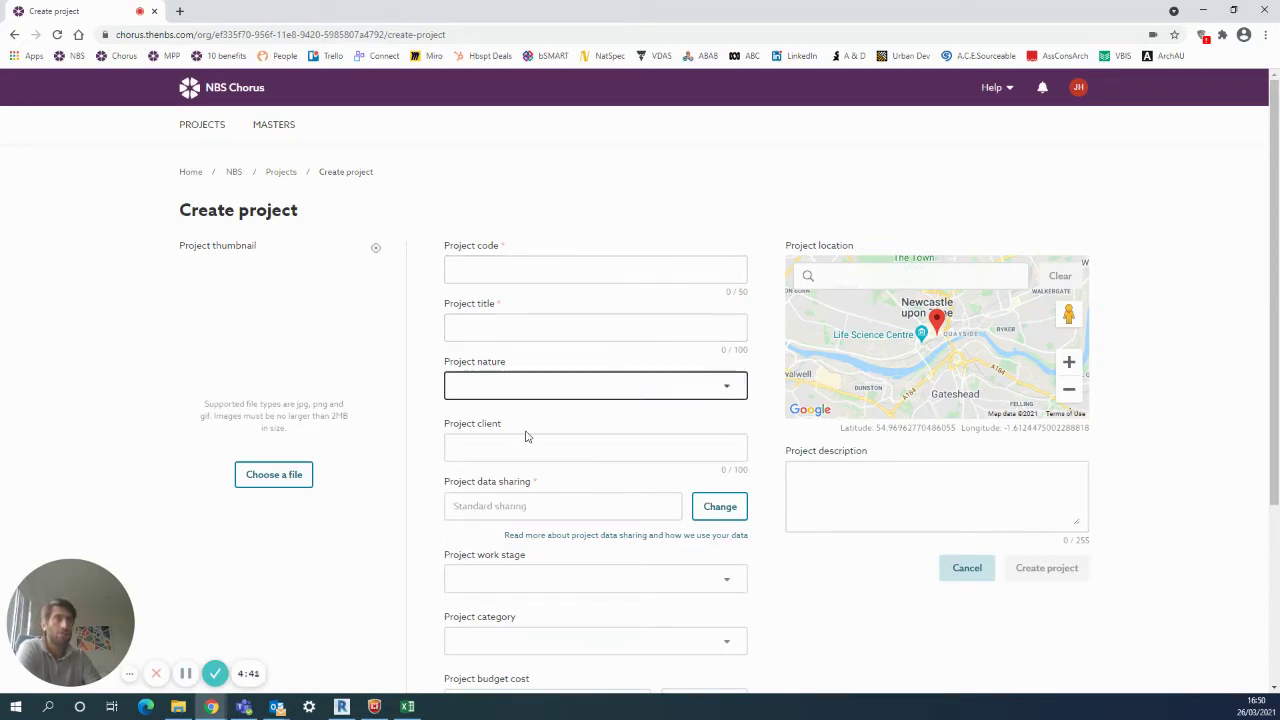
{"action": "left_click", "coordinate": [850, 275]}
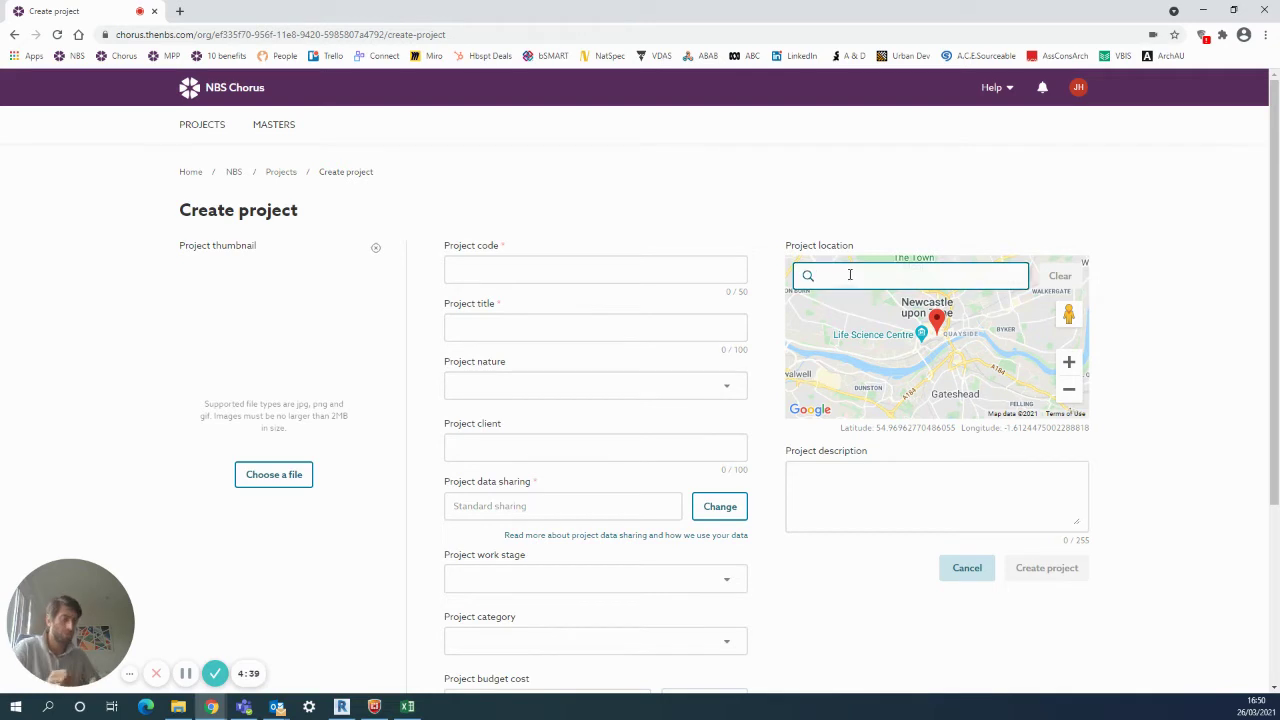
{"action": "type", "text": "melbourne"}
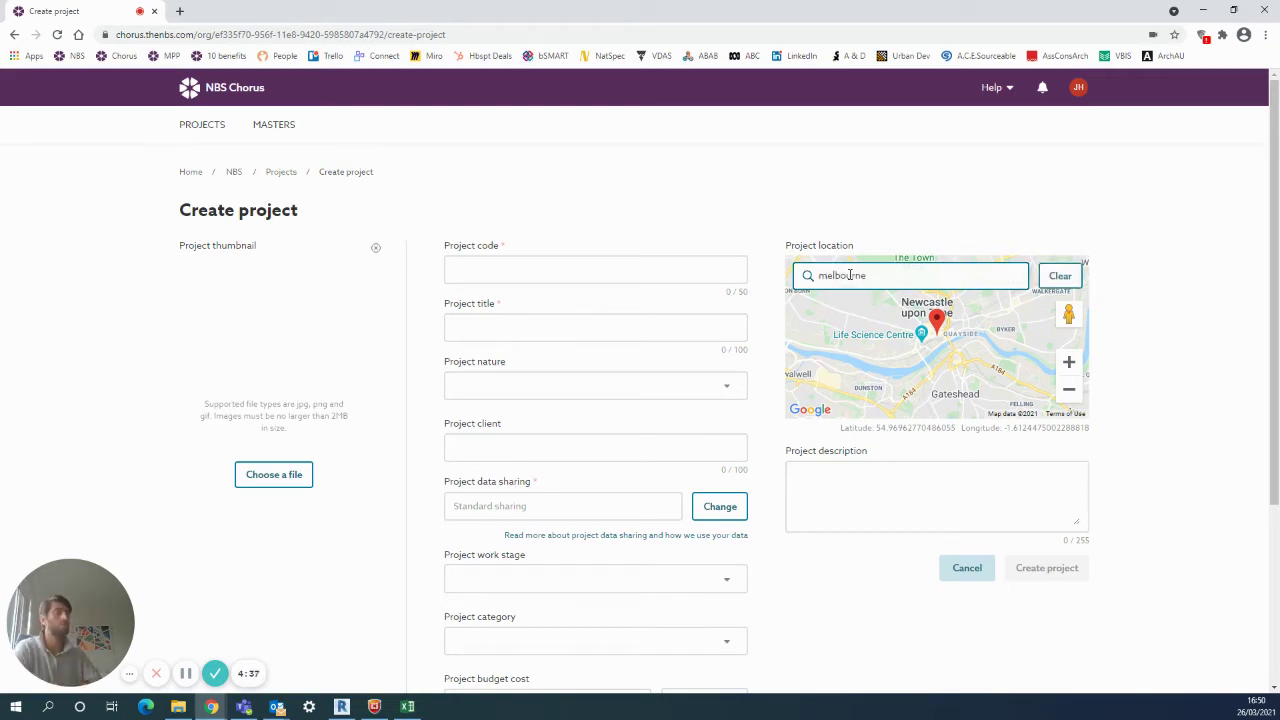
{"action": "left_click", "coordinate": [866, 298]}
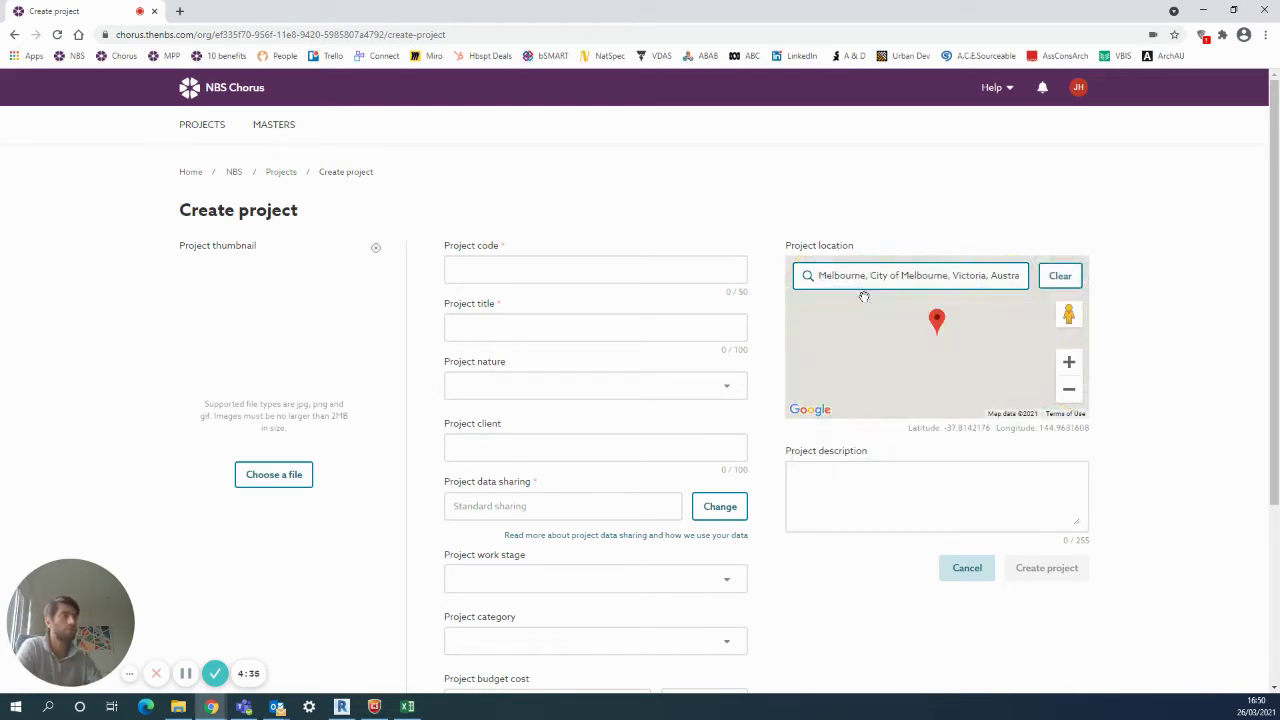
{"action": "left_click", "coordinate": [864, 481]}
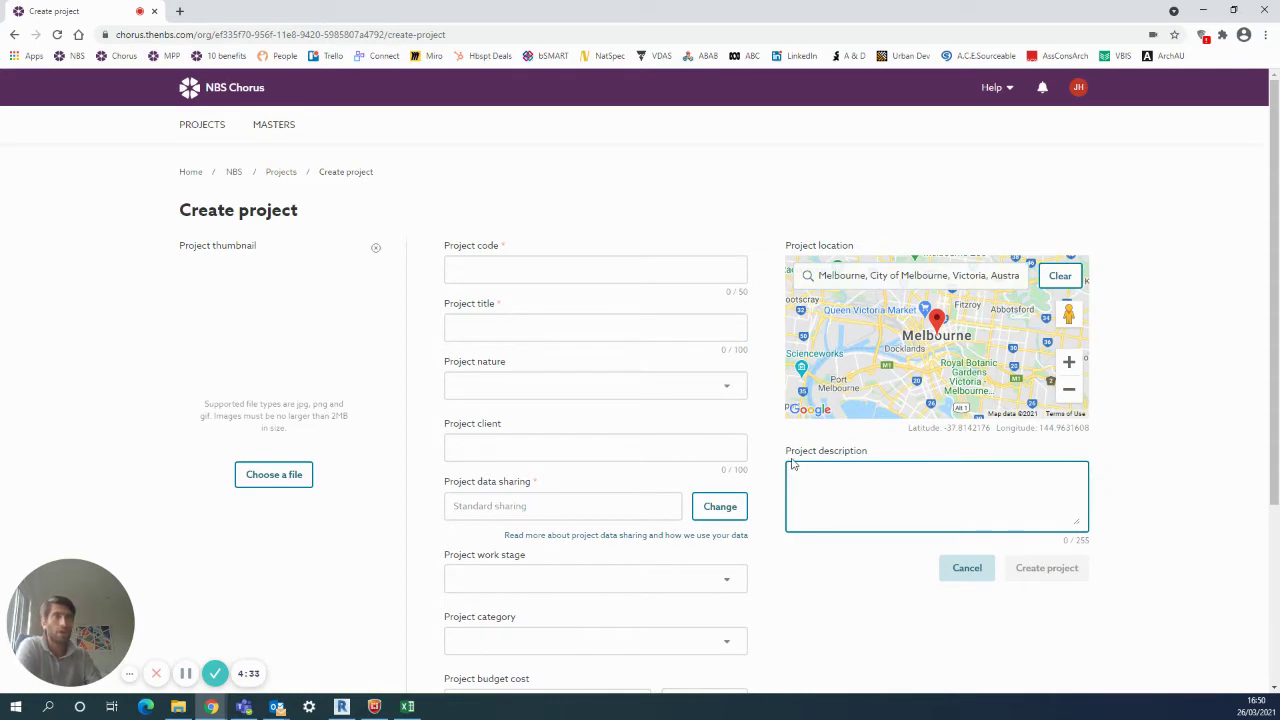
{"action": "left_click", "coordinate": [14, 34]}
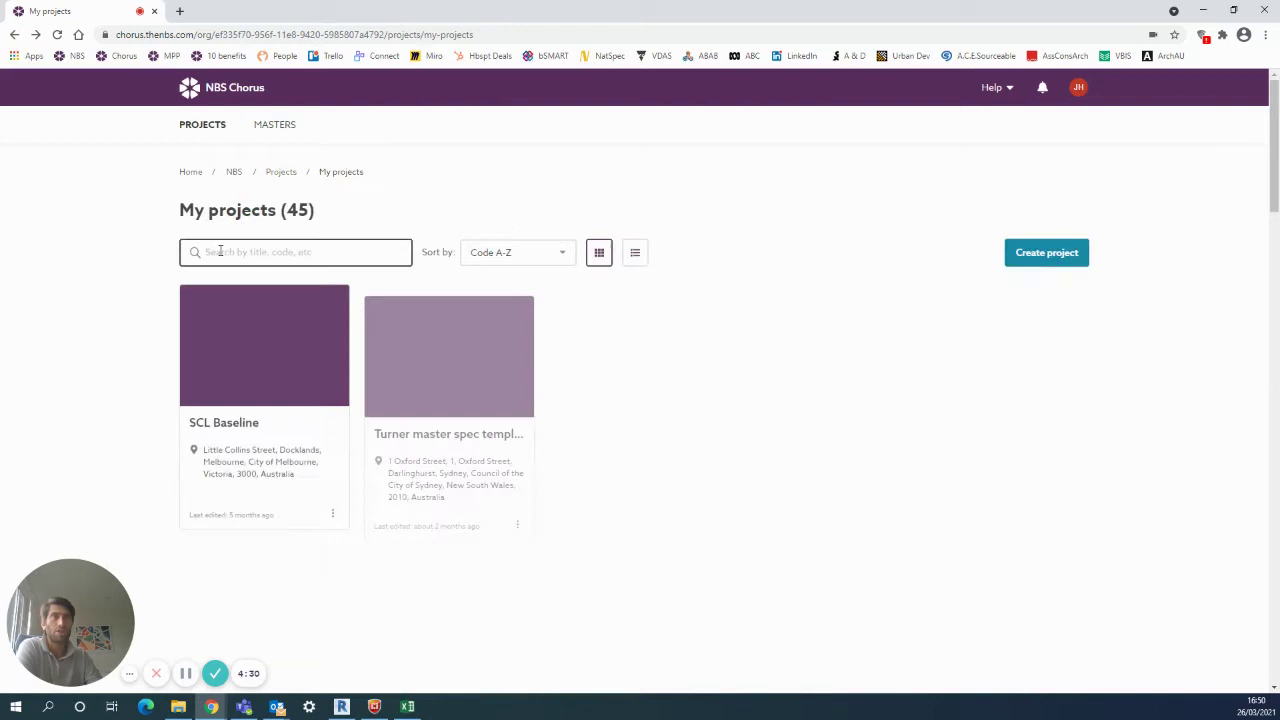
Search the projects for "55" and open the 55 Beach Street project
{"action": "left_click", "coordinate": [220, 251]}
{"action": "type", "text": "55"}
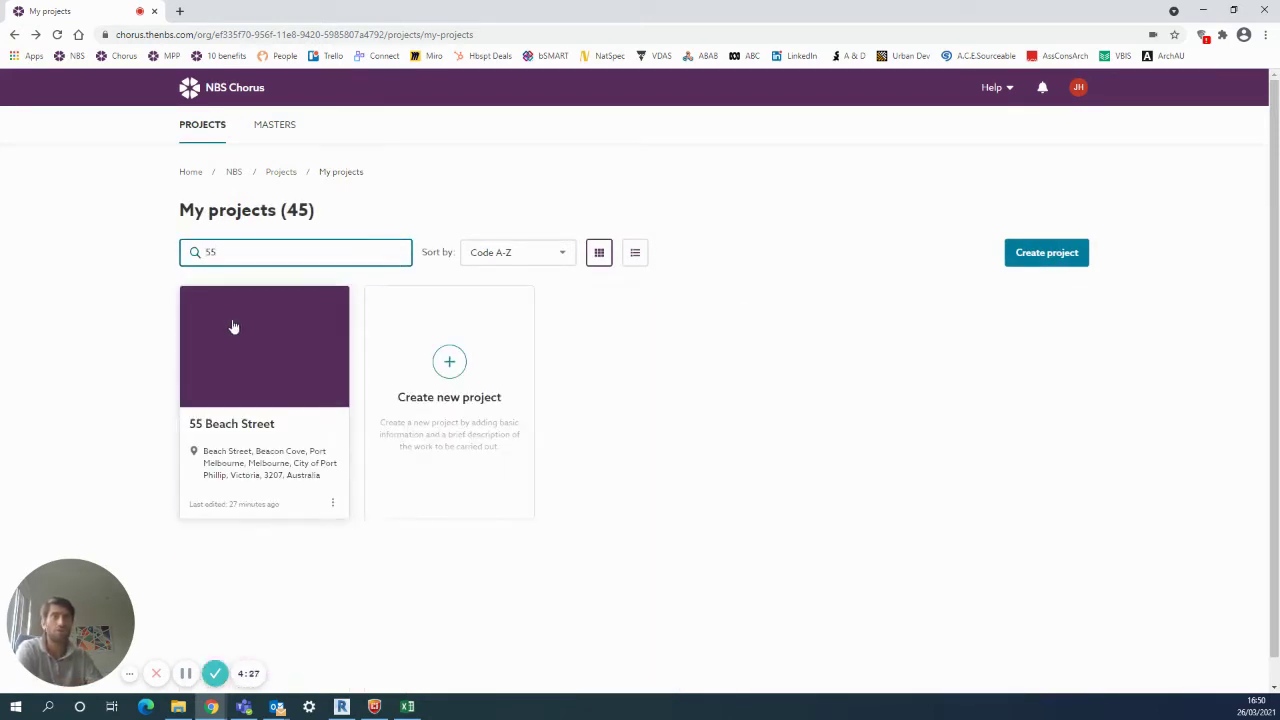
{"action": "left_click", "coordinate": [236, 345]}
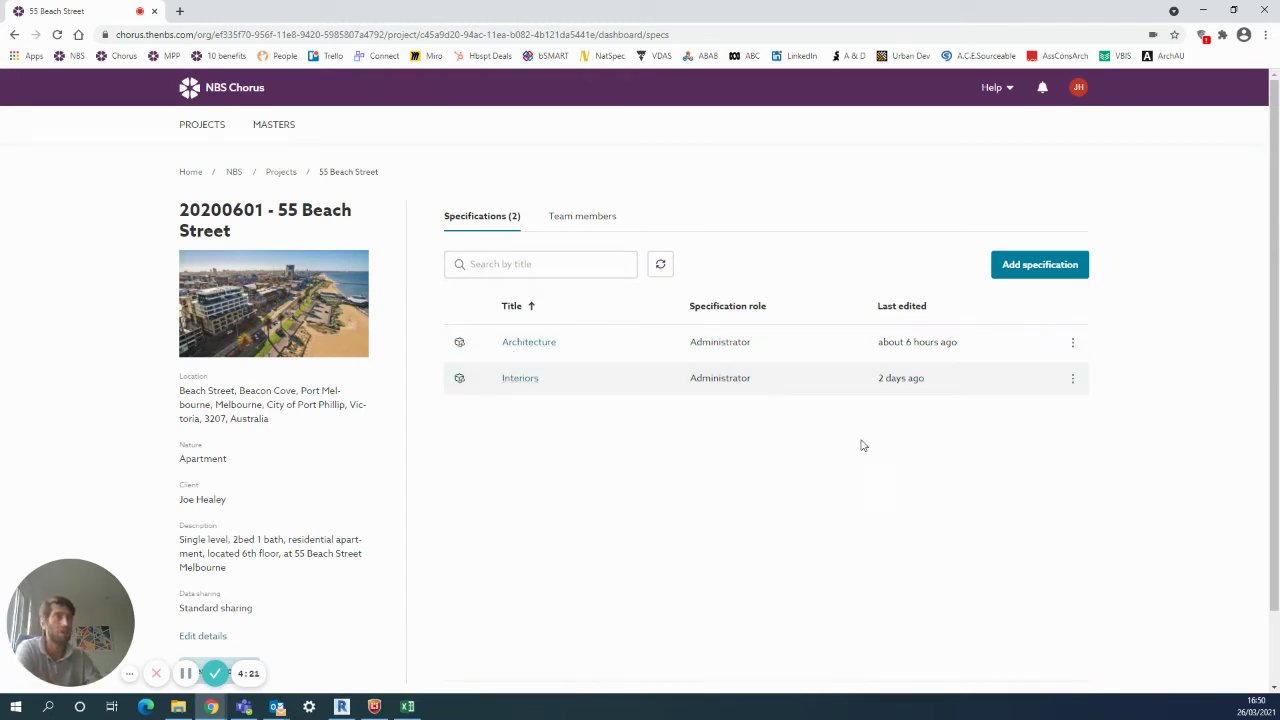
Add a specification titled External Works to the project, using the Australia - Uniclass 2015 Work Sections content set
{"action": "left_click", "coordinate": [1022, 265]}
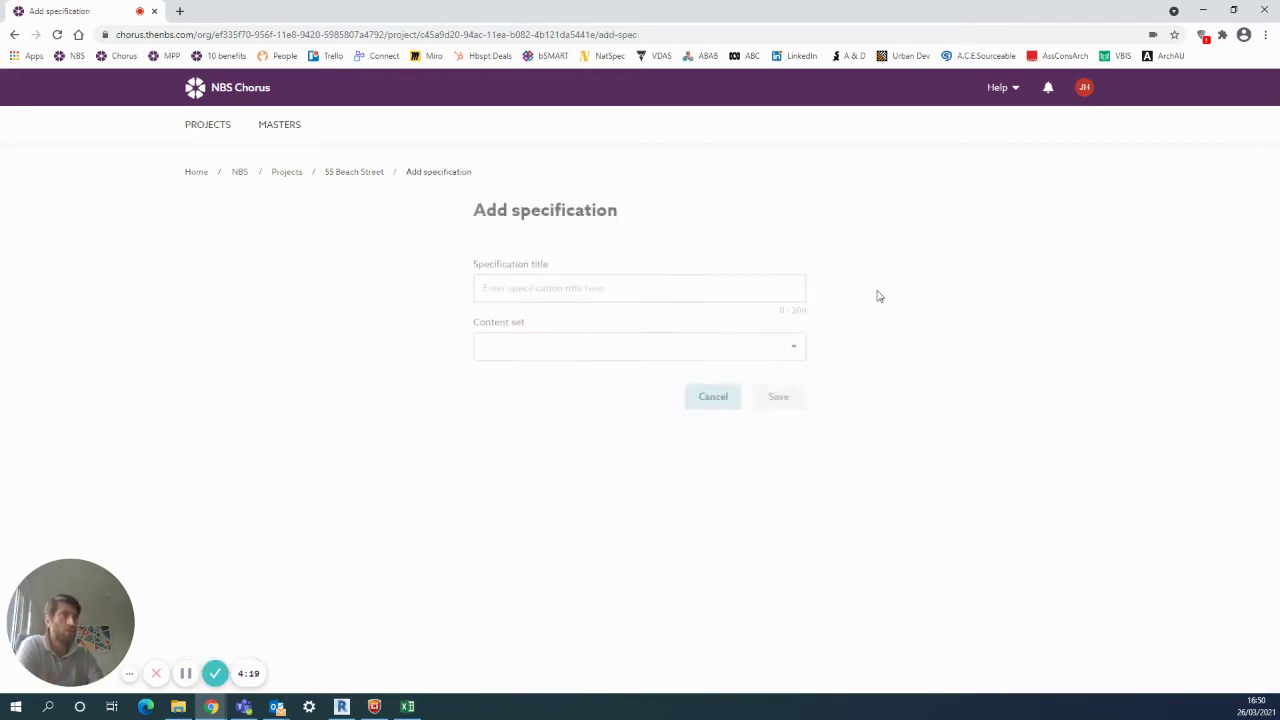
{"action": "left_click", "coordinate": [598, 289]}
{"action": "type", "text": "E"}
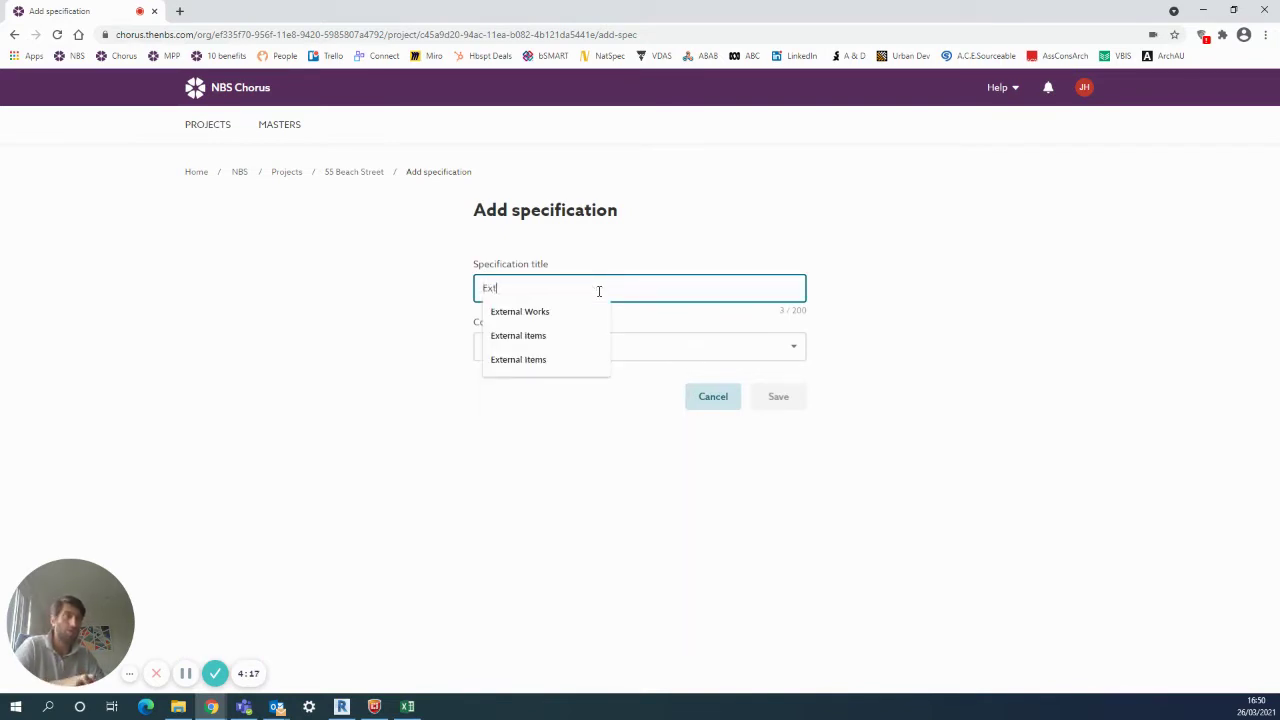
{"action": "type", "text": "xt"}
{"action": "left_click", "coordinate": [558, 312]}
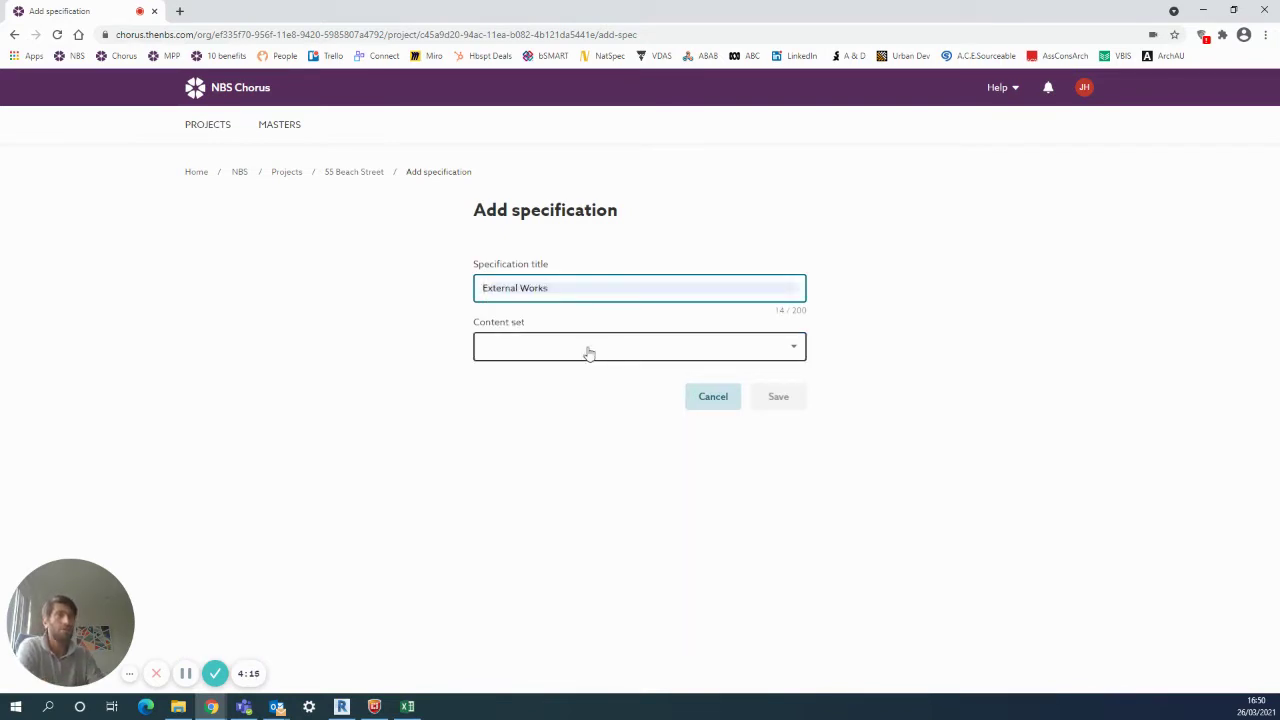
{"action": "left_click", "coordinate": [587, 351]}
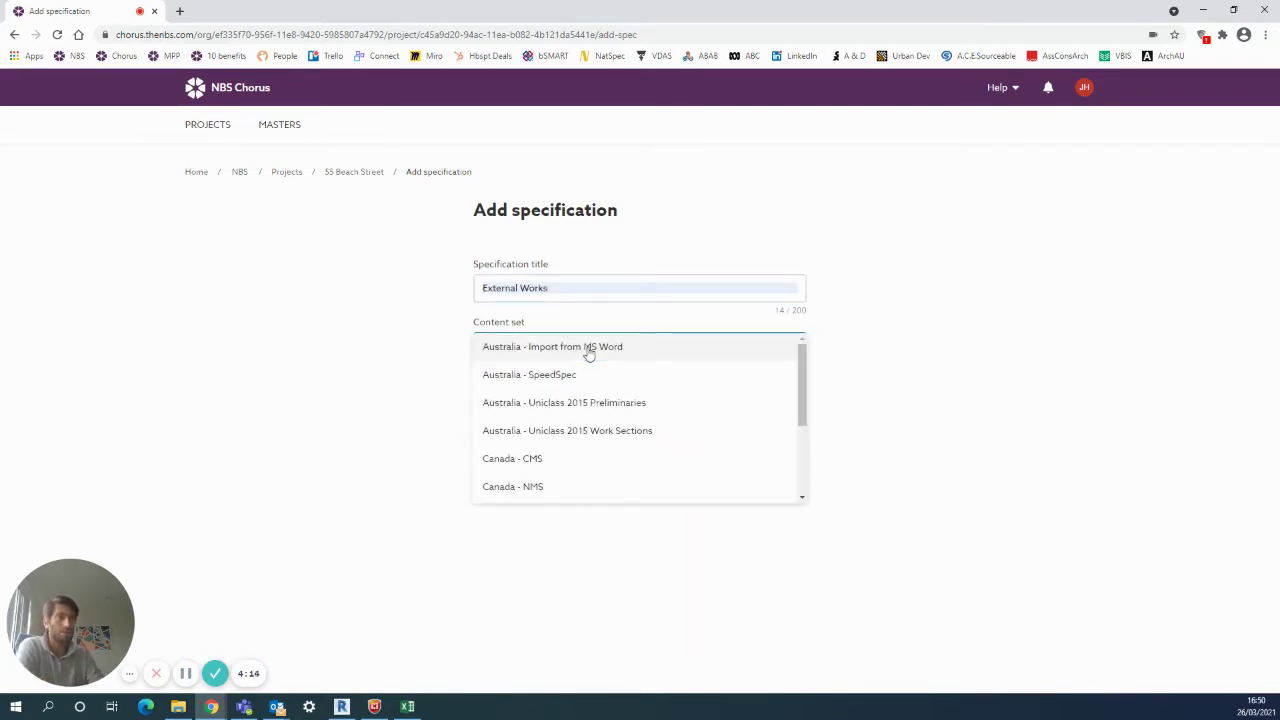
{"action": "left_click", "coordinate": [633, 434]}
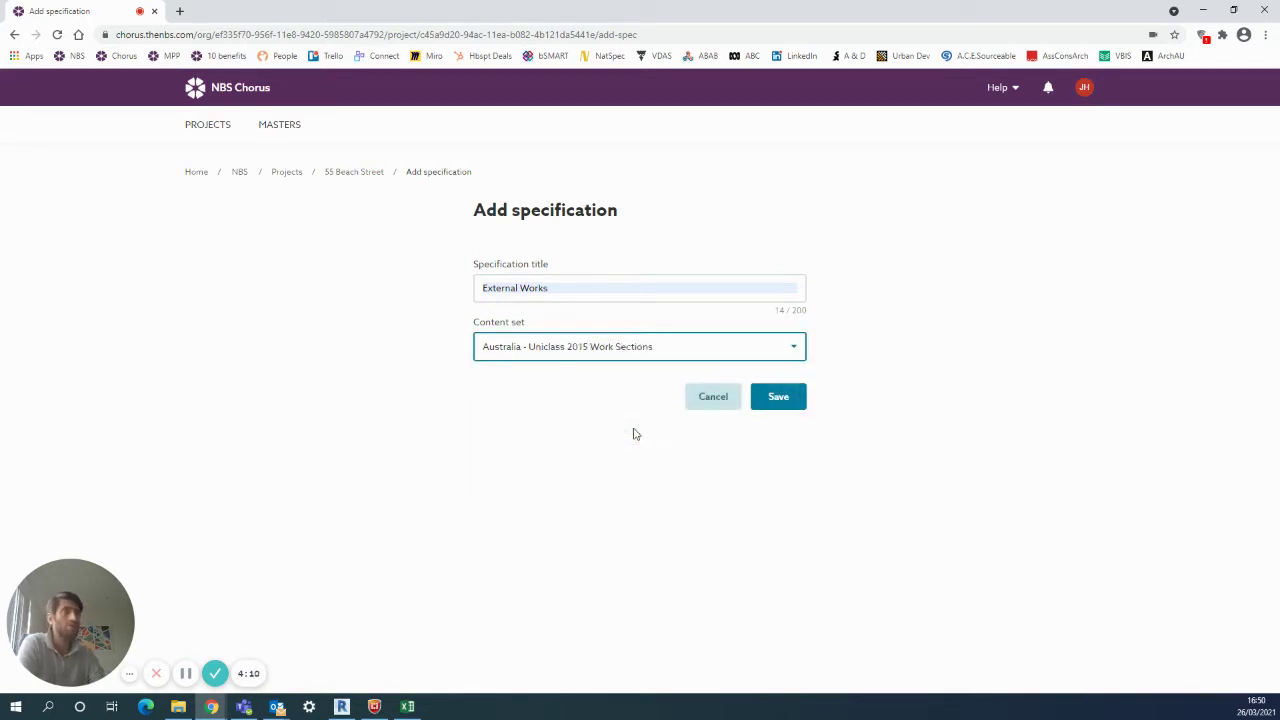
{"action": "left_click", "coordinate": [781, 399]}
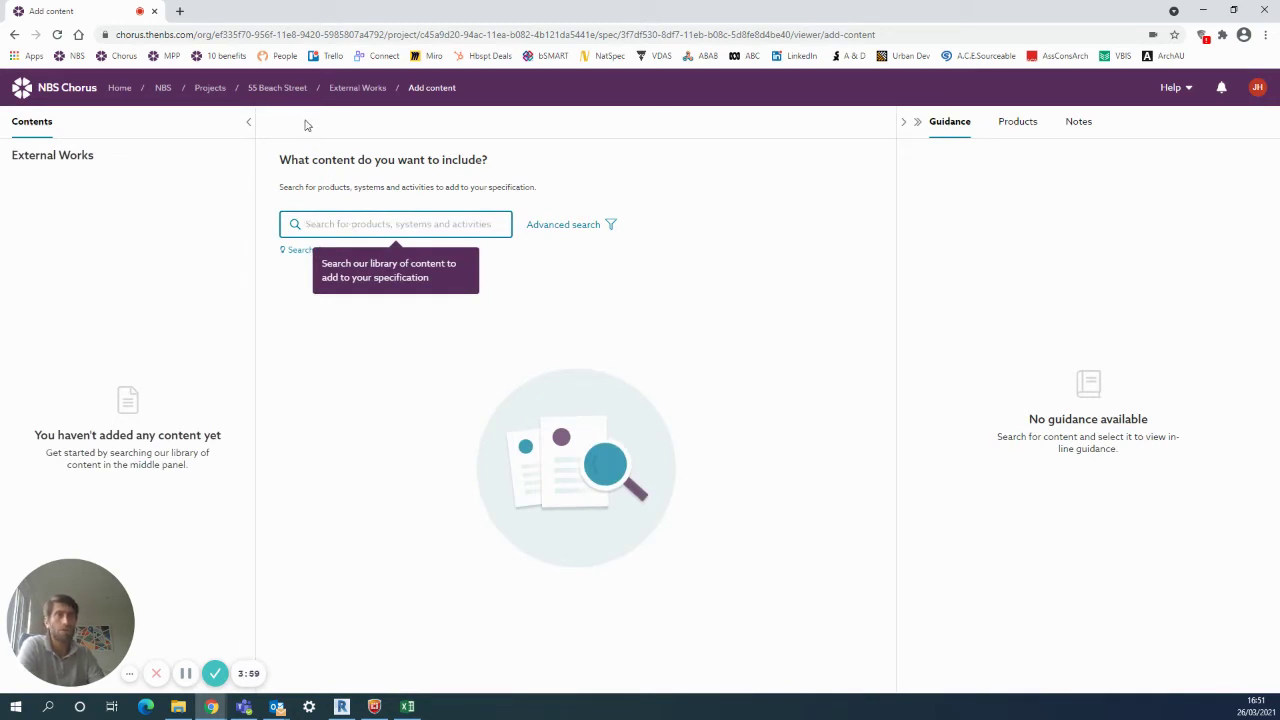
Go back to the 55 Beach Street project and open its Interiors specification, widening the Title column to show the full system names
{"action": "left_click", "coordinate": [295, 89]}
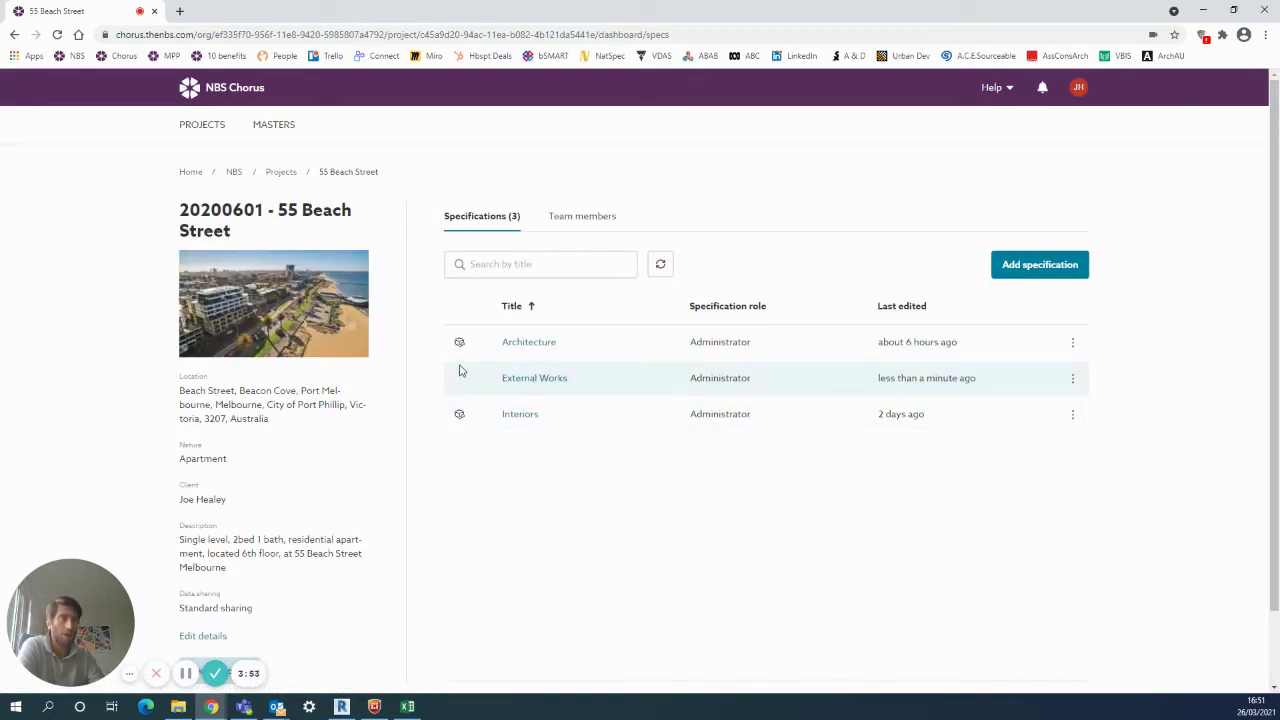
{"action": "mouse_move", "coordinate": [460, 415]}
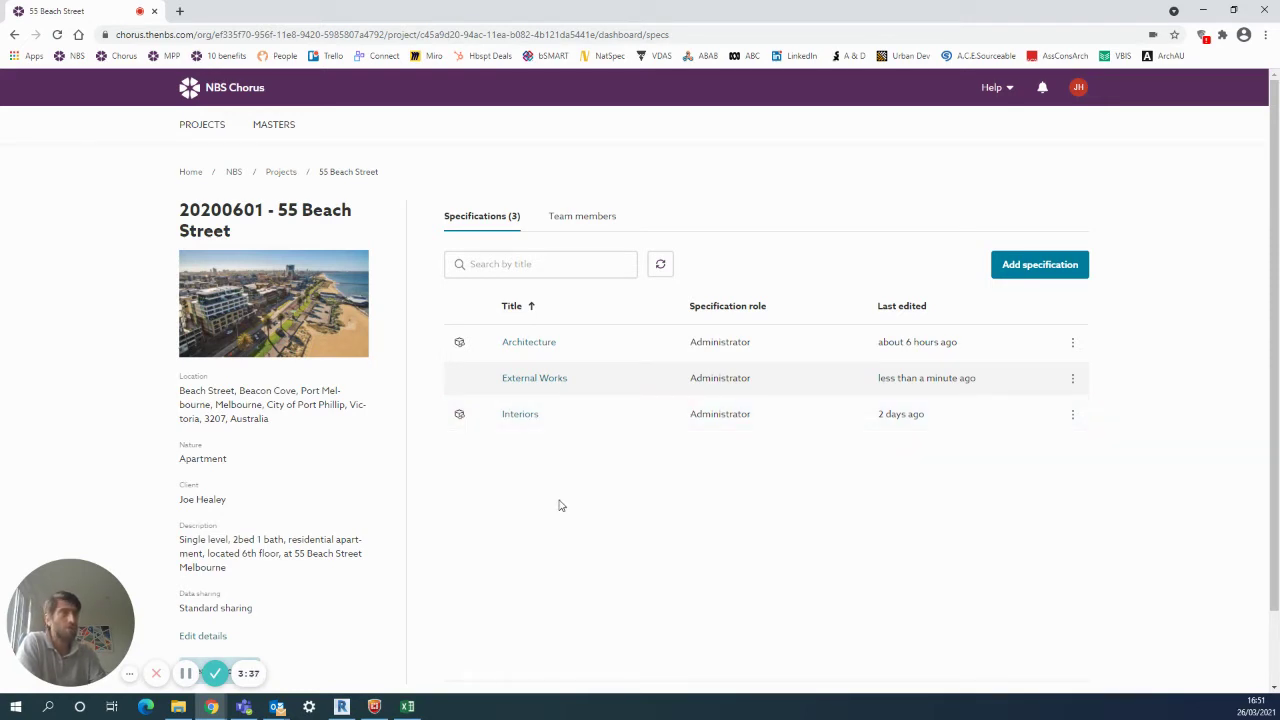
{"action": "left_click", "coordinate": [520, 414]}
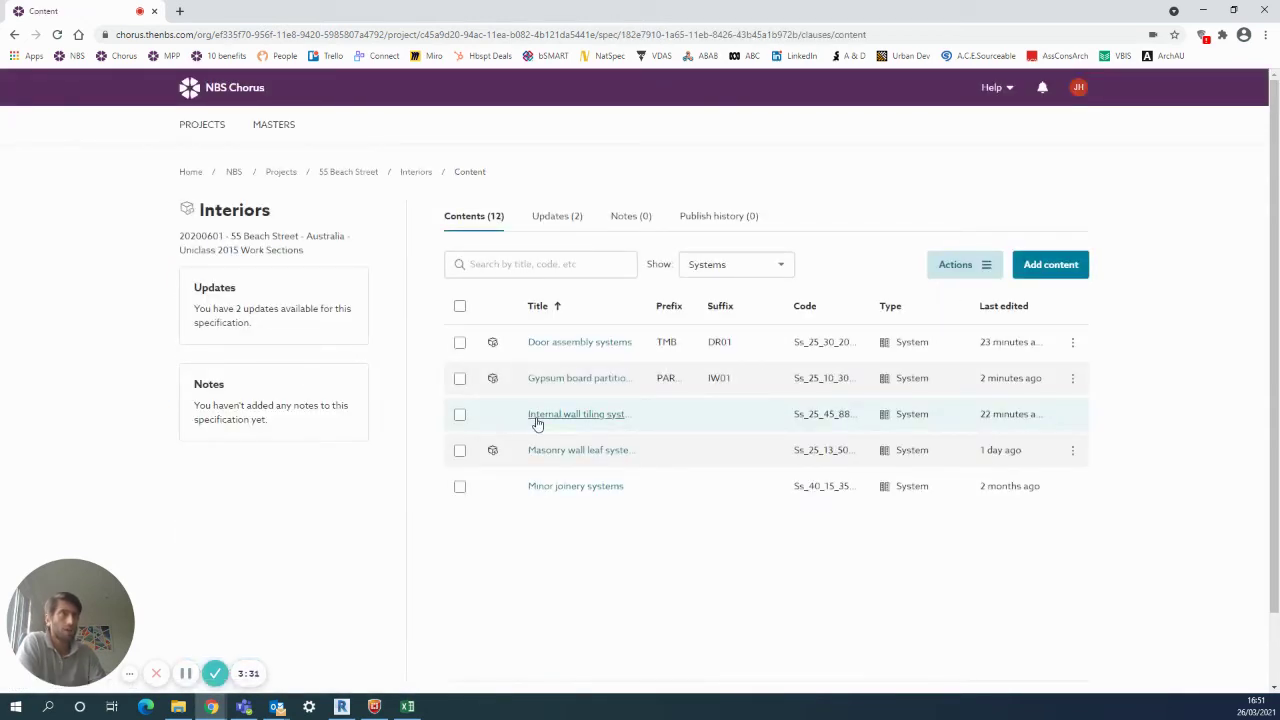
{"action": "left_click_drag", "start_coordinate": [646, 306], "coordinate": [710, 306]}
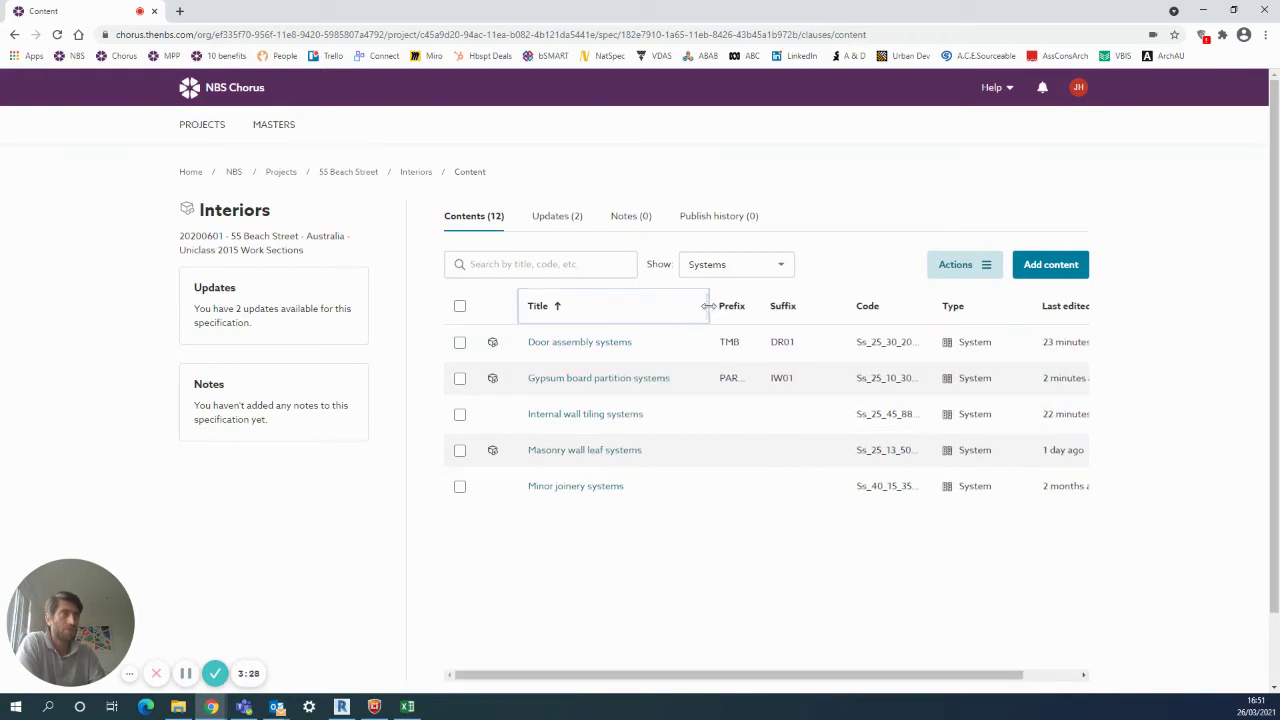
Search the content library for "board ceiling" to add to the Interiors specification, limiting the clause types to Systems
{"action": "left_click", "coordinate": [1030, 265]}
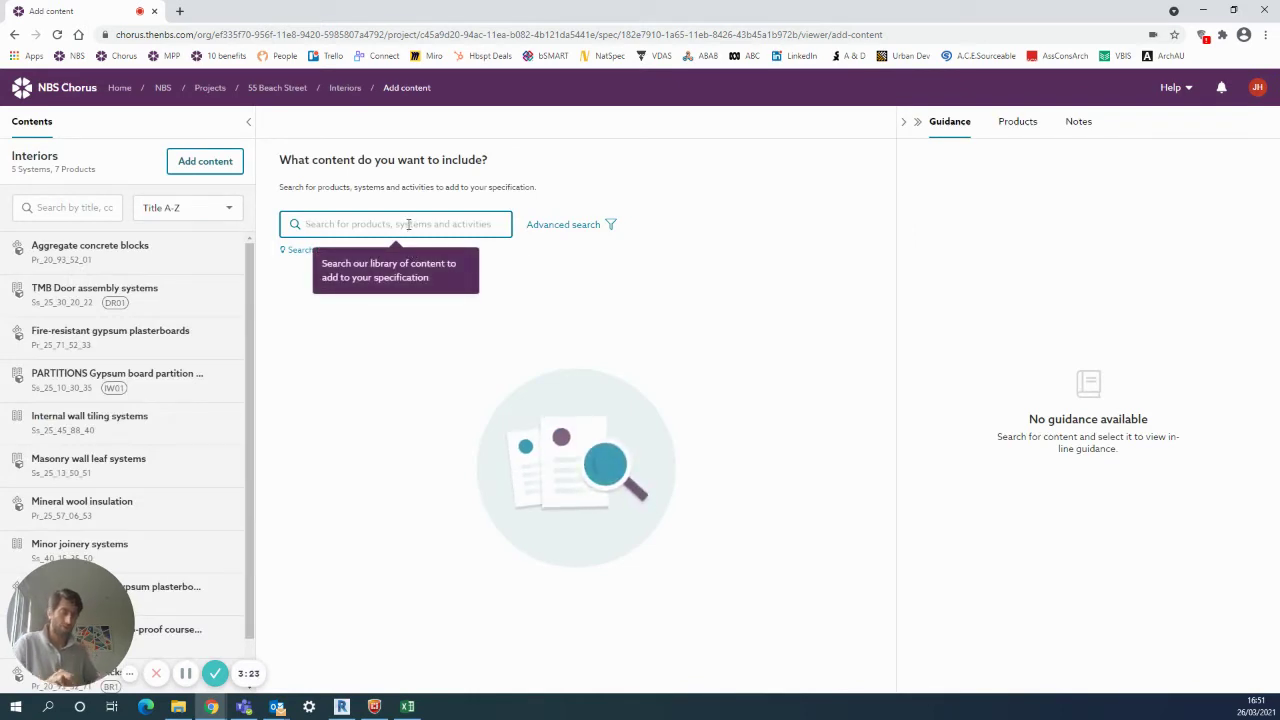
{"action": "type", "text": "board ceiling"}
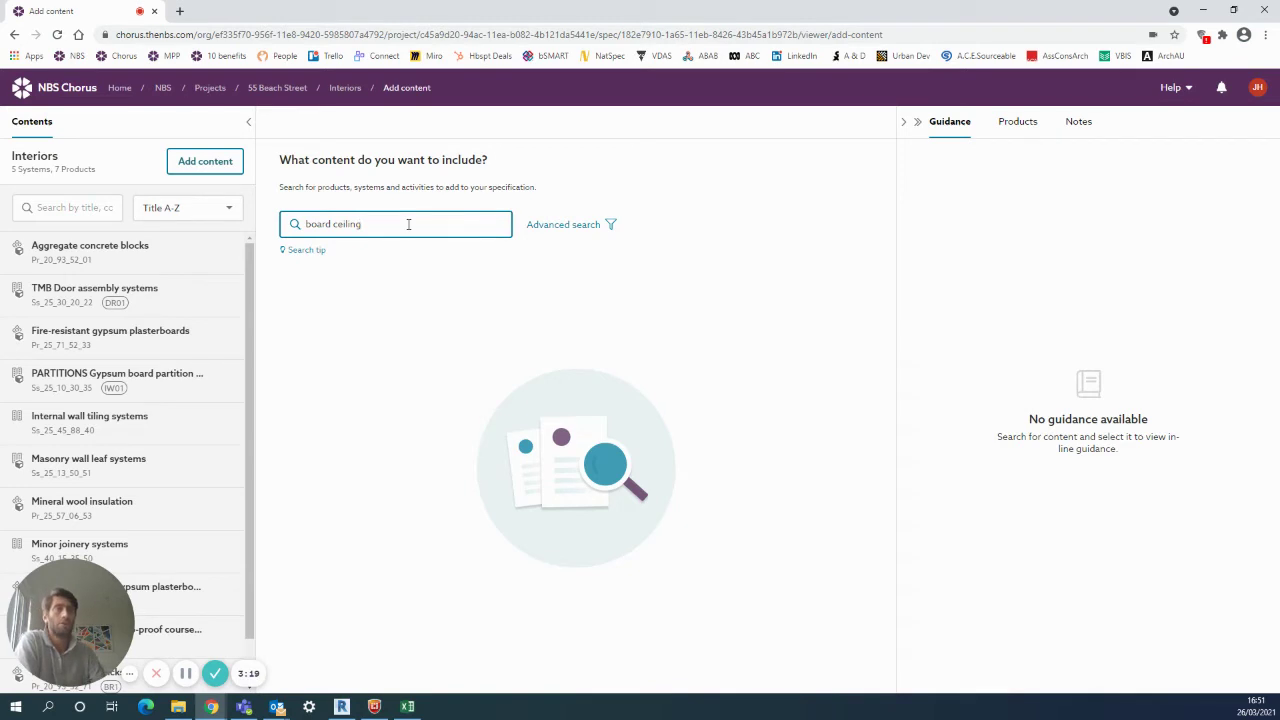
{"action": "key", "text": "Return"}
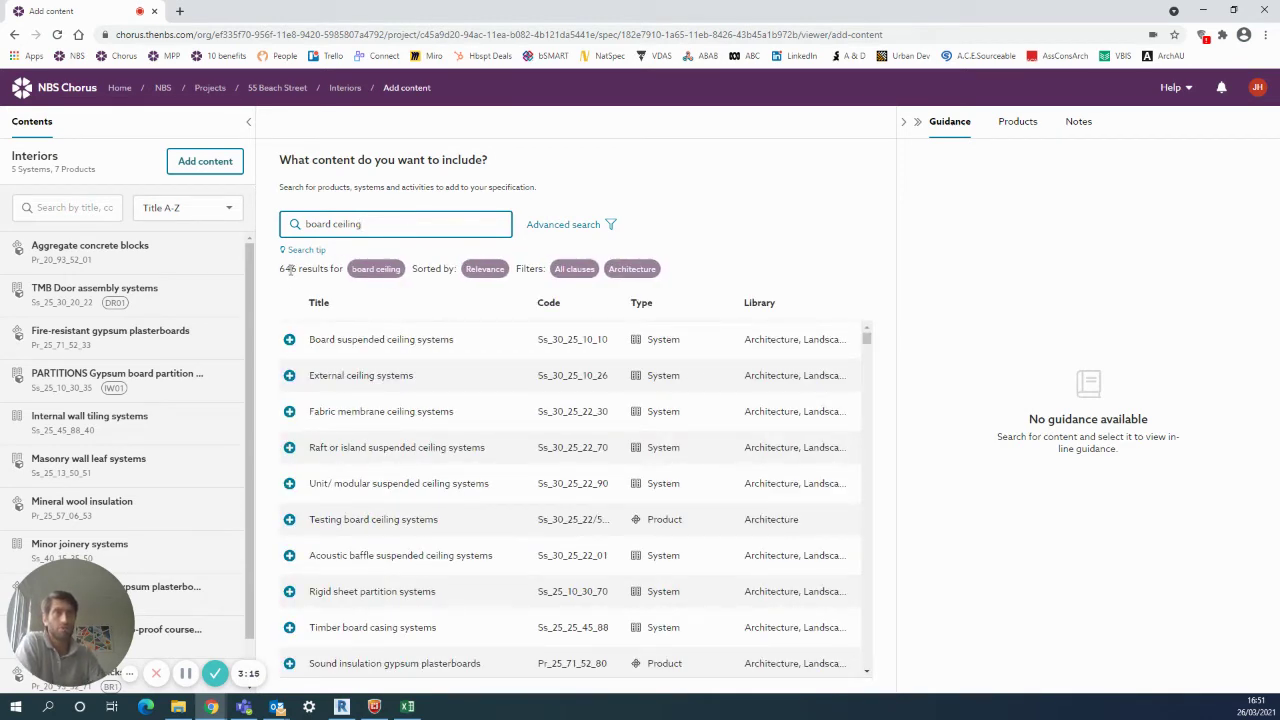
{"action": "left_click", "coordinate": [580, 226]}
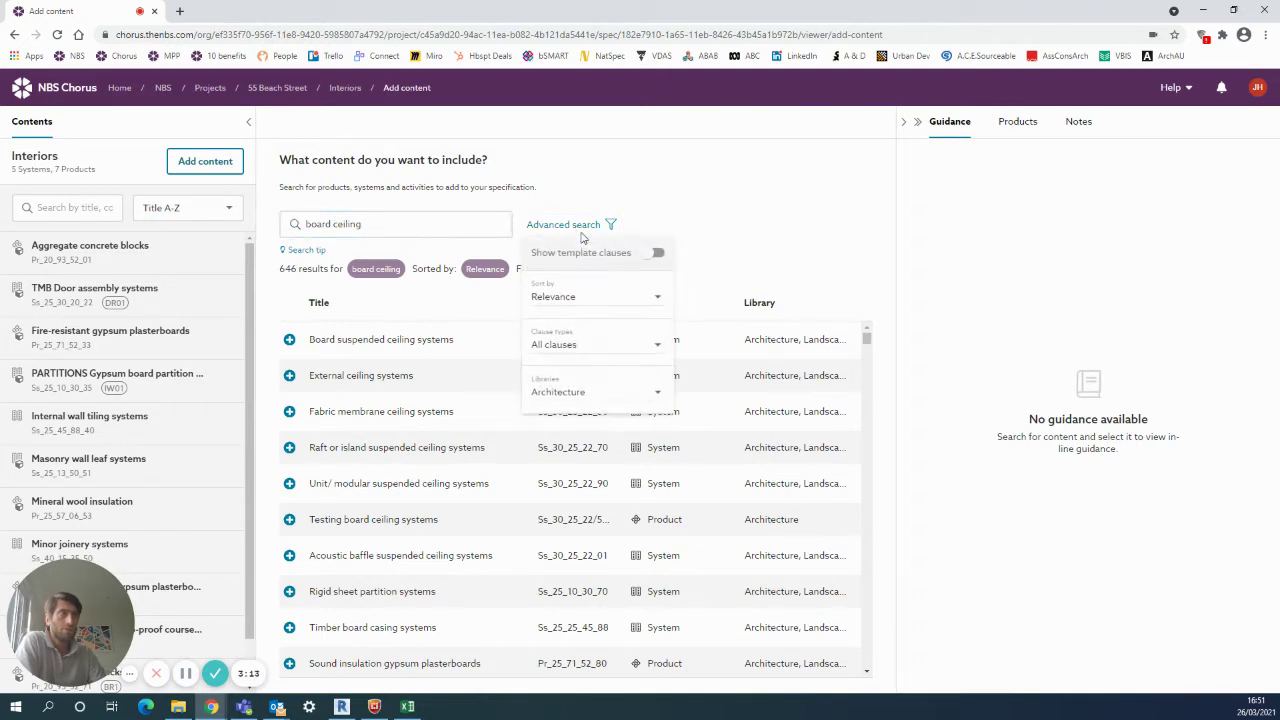
{"action": "left_click", "coordinate": [566, 343]}
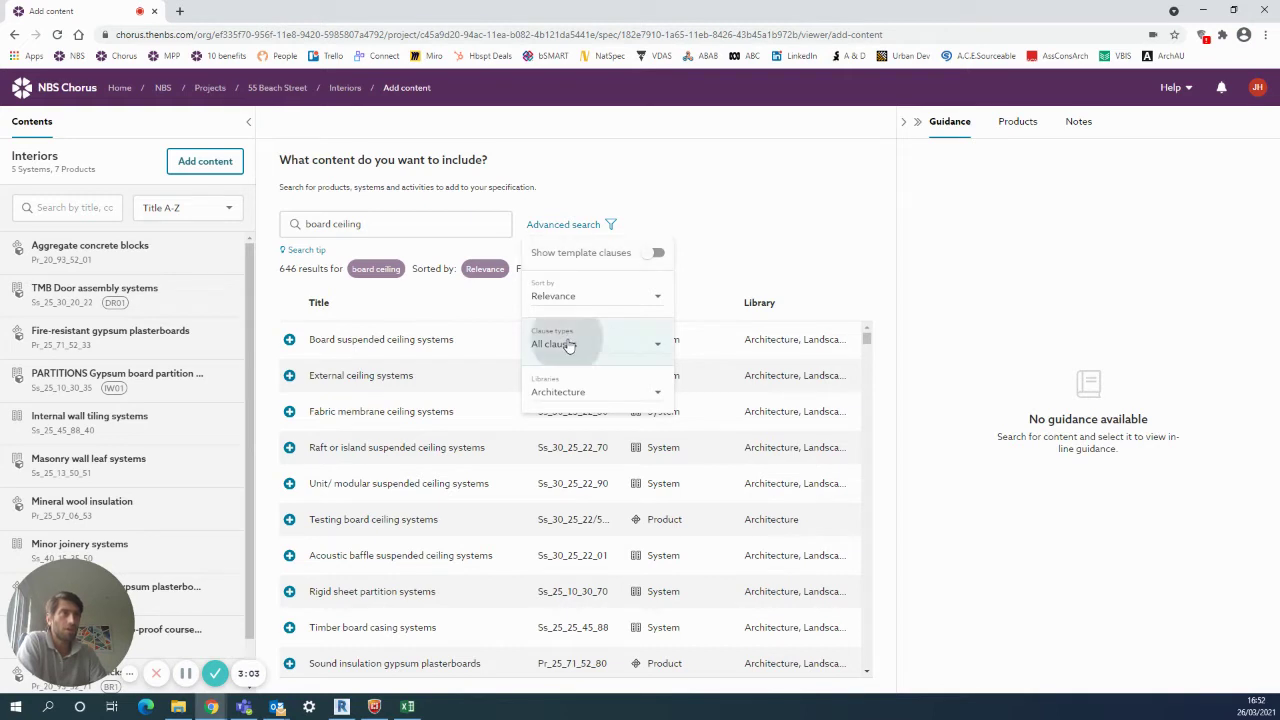
{"action": "left_click", "coordinate": [567, 399]}
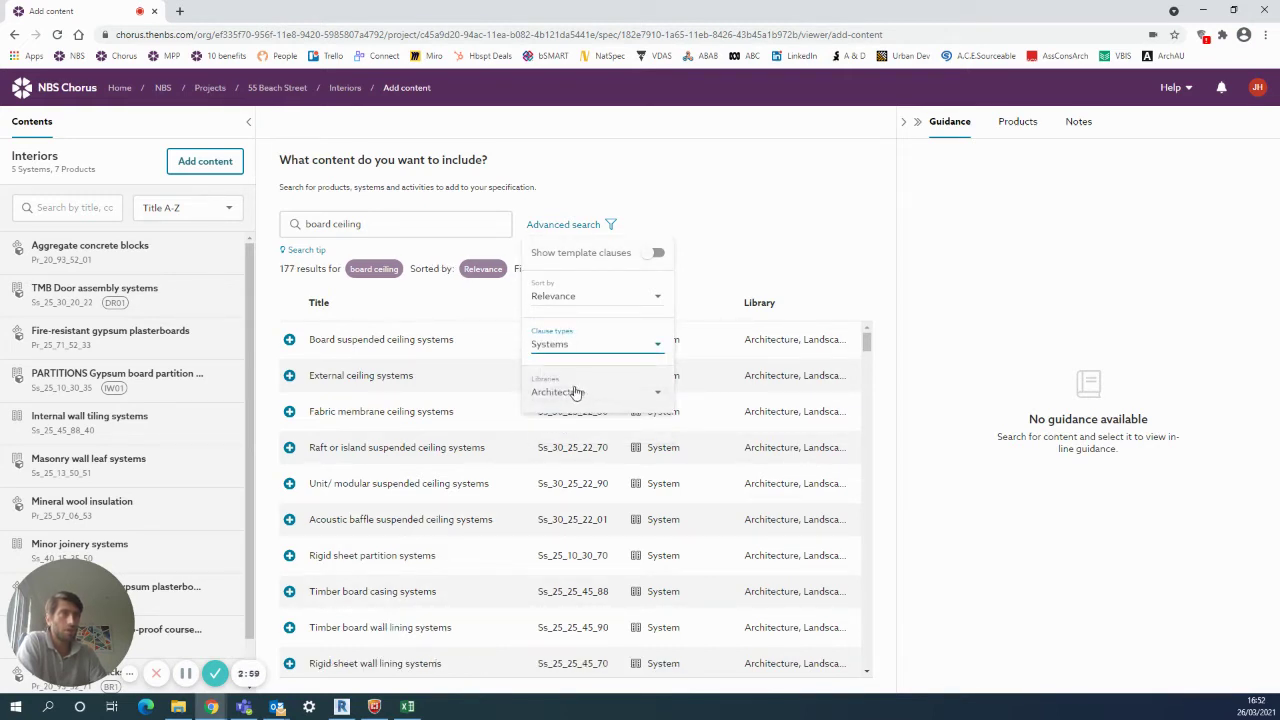
{"action": "left_click", "coordinate": [684, 166]}
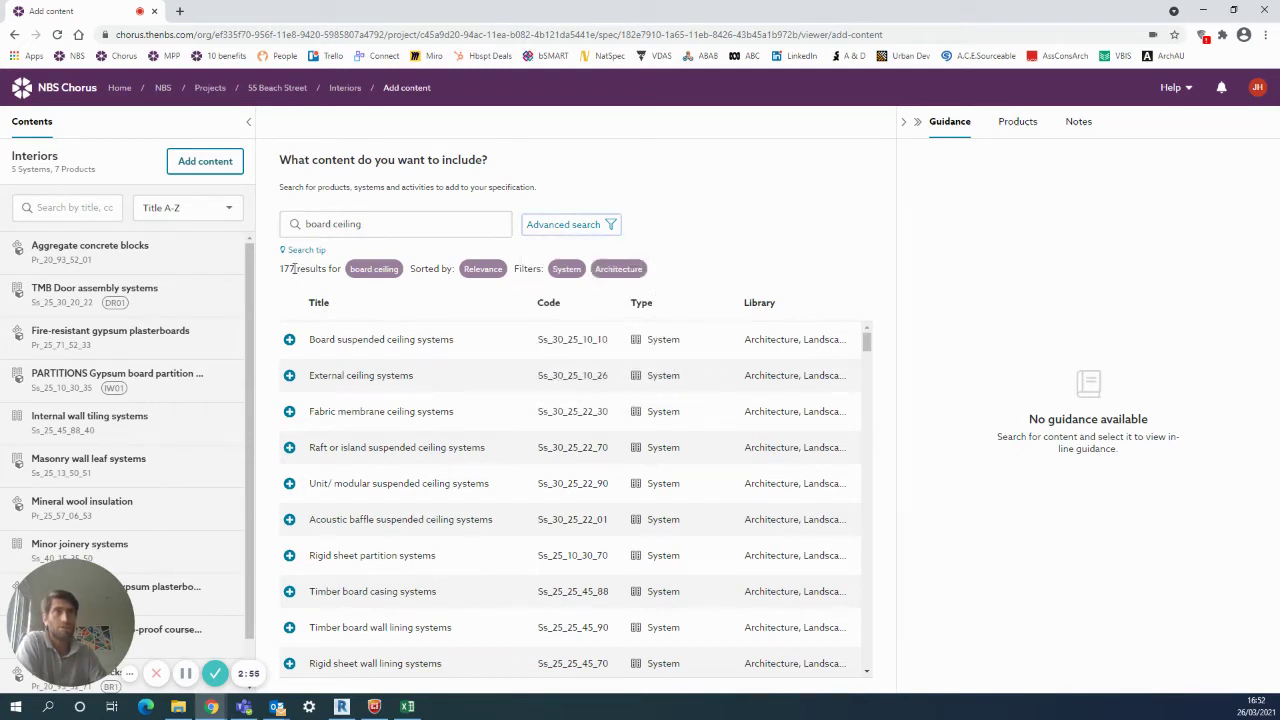
Add the Board suspended ceiling systems clause from the search results to the Interiors specification
{"action": "left_click", "coordinate": [289, 342]}
{"action": "left_click", "coordinate": [289, 342]}
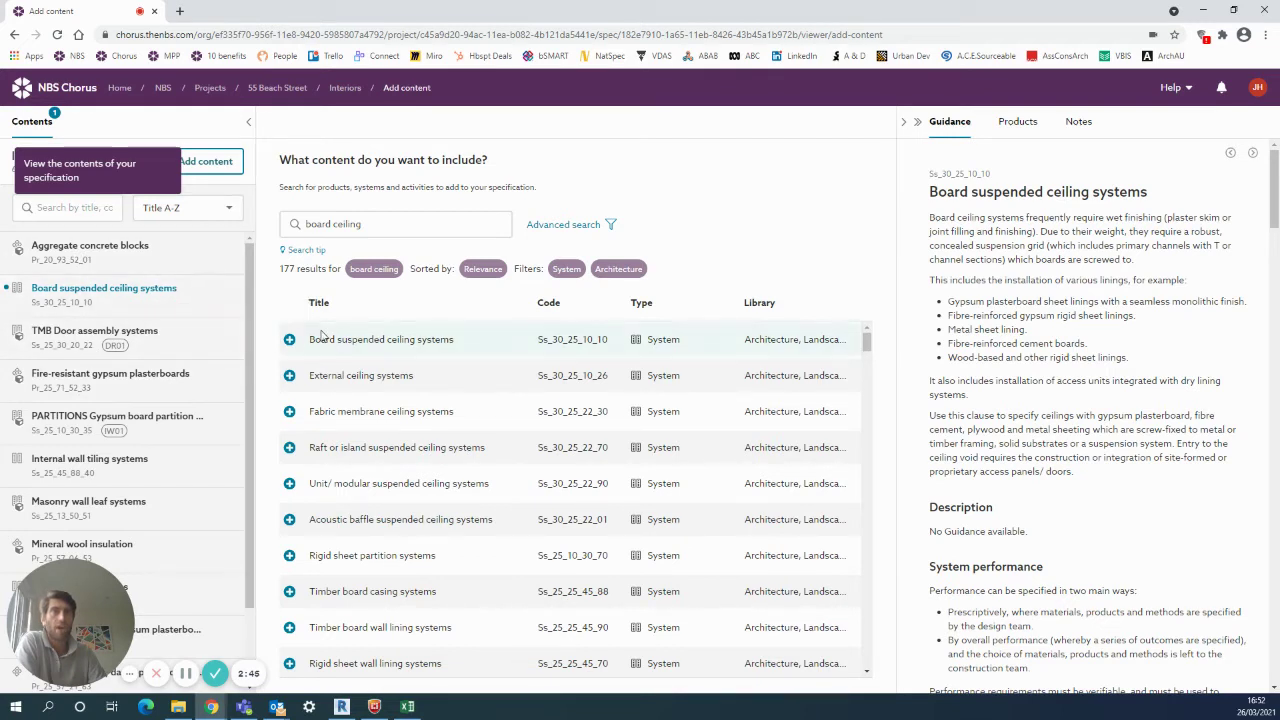
{"action": "left_click", "coordinate": [718, 198]}
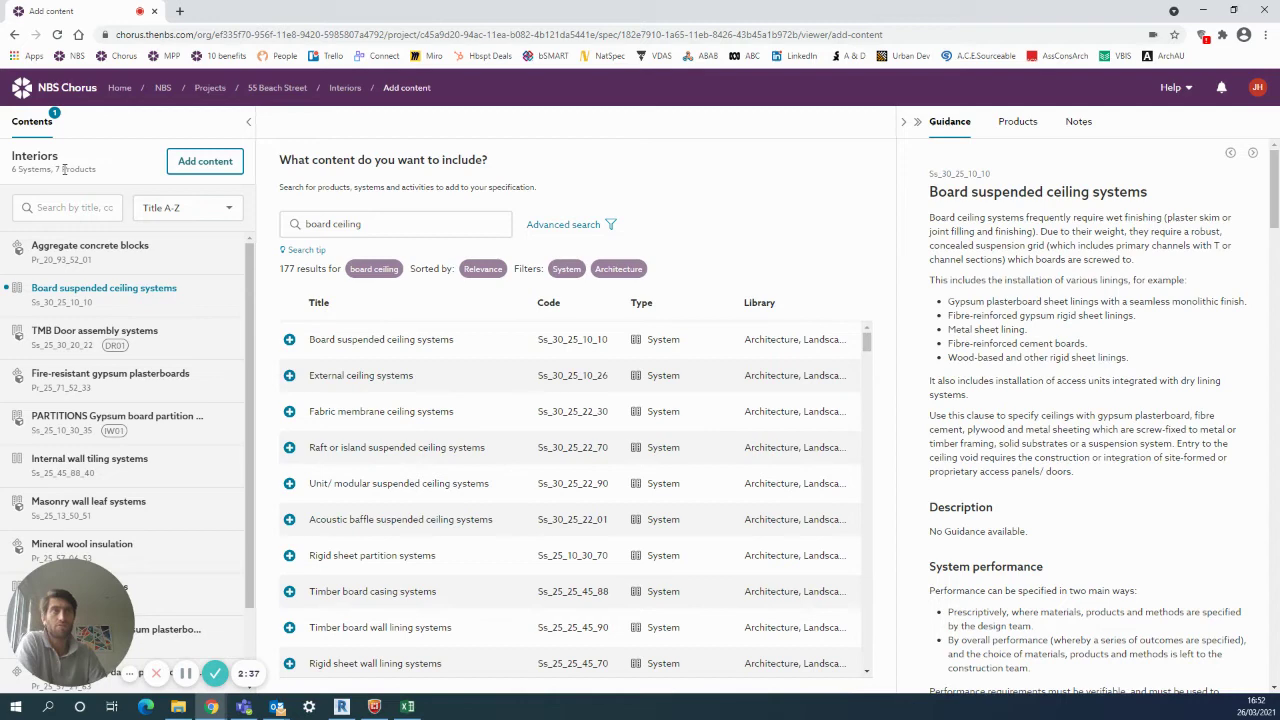
Return to the Interiors contents list, widen the Title column and open the Gypsum board partition systems clause
{"action": "left_click", "coordinate": [341, 90]}
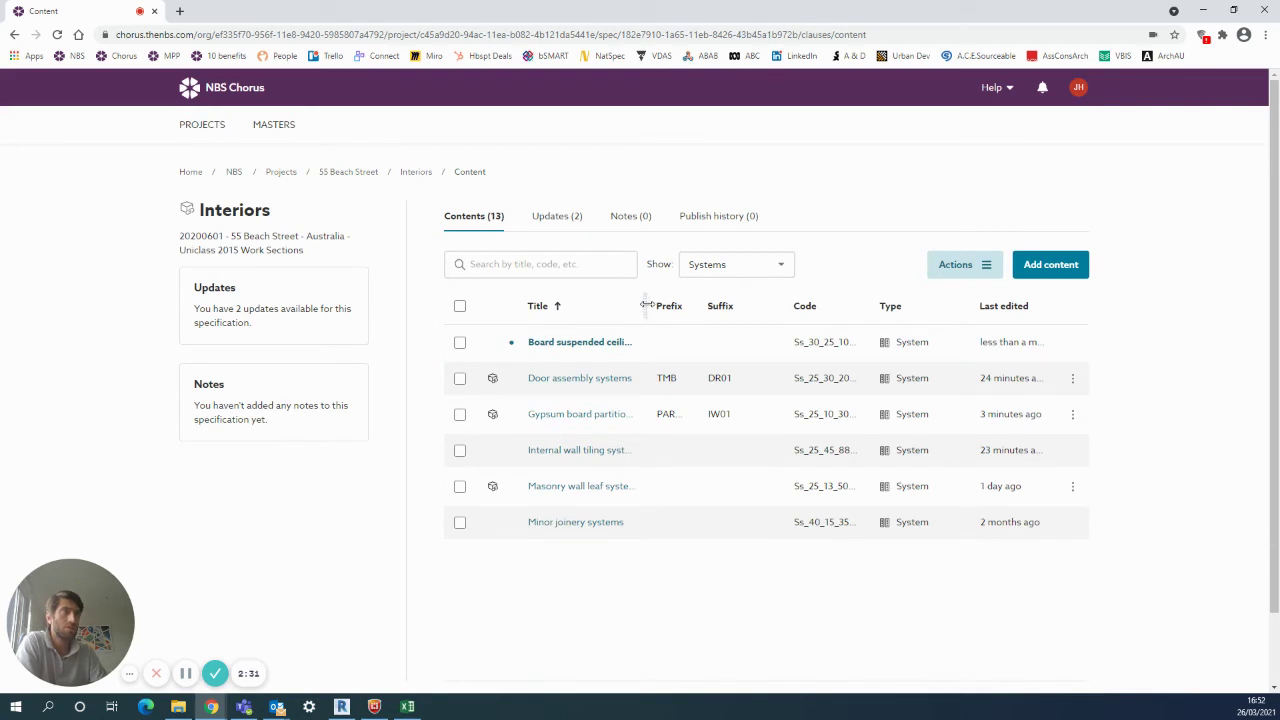
{"action": "left_click_drag", "start_coordinate": [648, 305], "coordinate": [739, 305]}
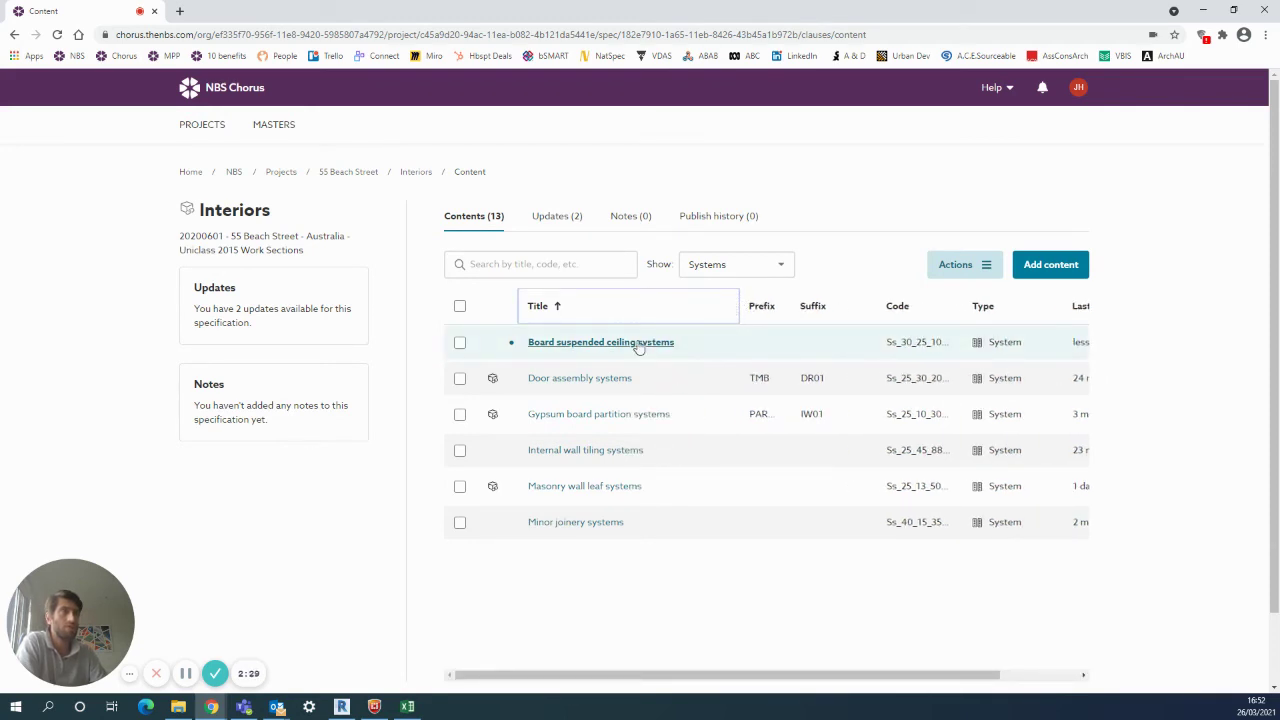
{"action": "left_click", "coordinate": [616, 419]}
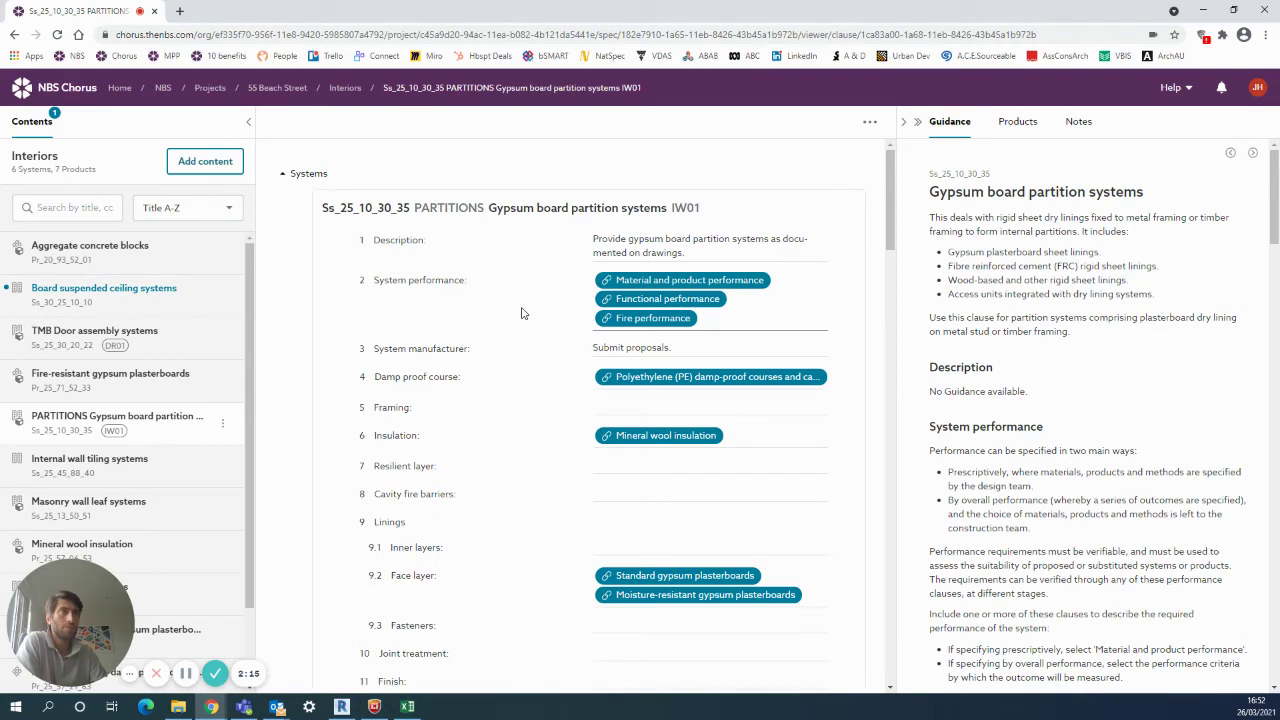
Put the Gypsum board partition systems clause into editing and review the Fasteners guidance and the suggested products for Face layer
{"action": "left_click", "coordinate": [401, 316]}
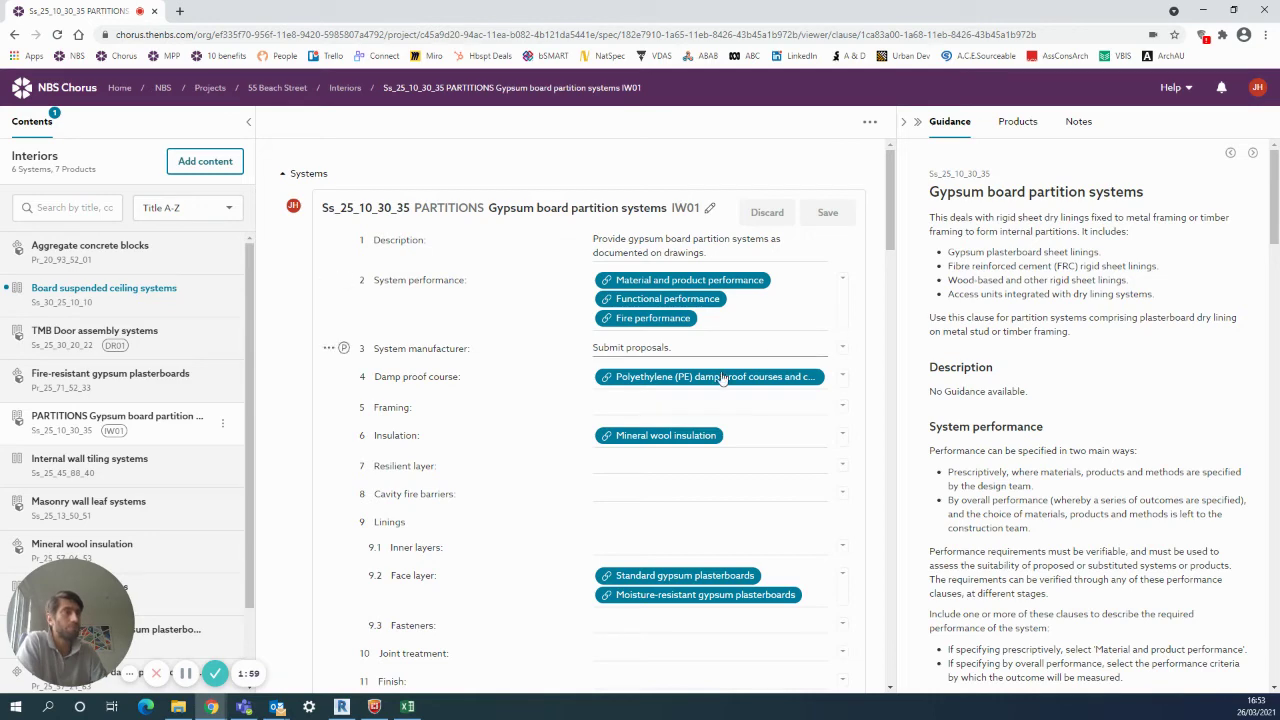
{"action": "scroll", "coordinate": [687, 375], "scroll_direction": "down", "scroll_amount": 3}
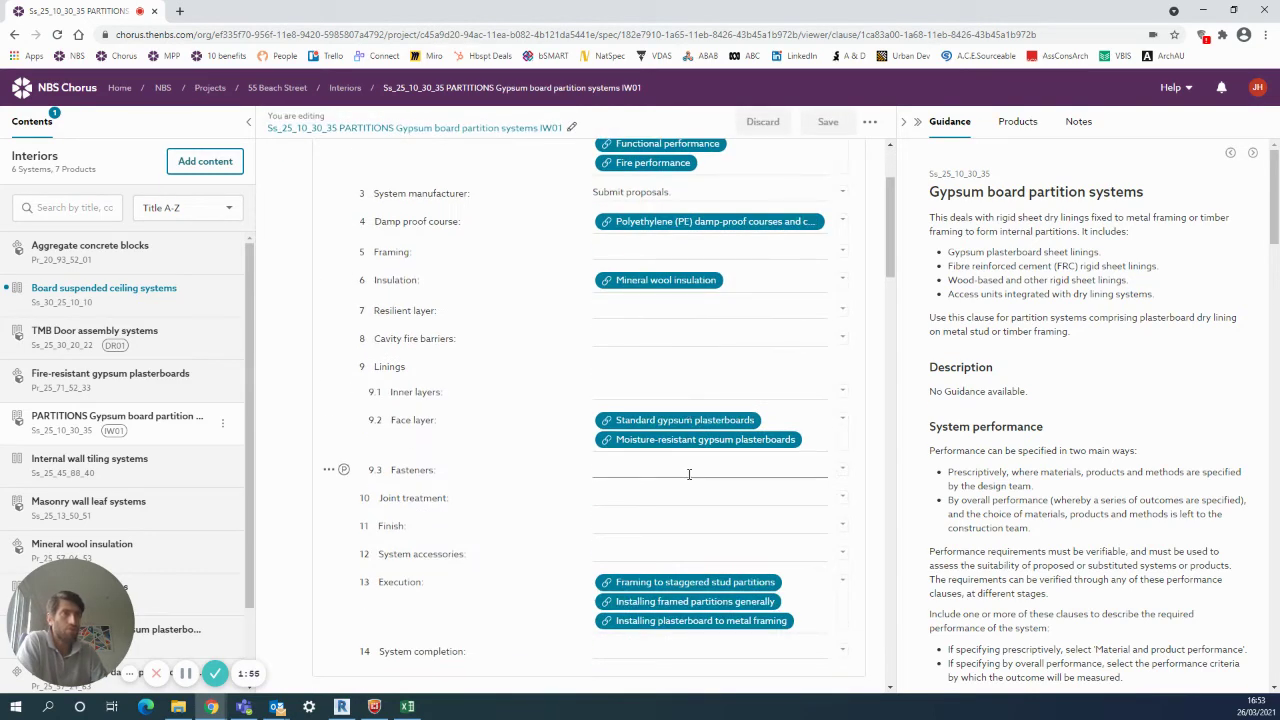
{"action": "left_click", "coordinate": [692, 471]}
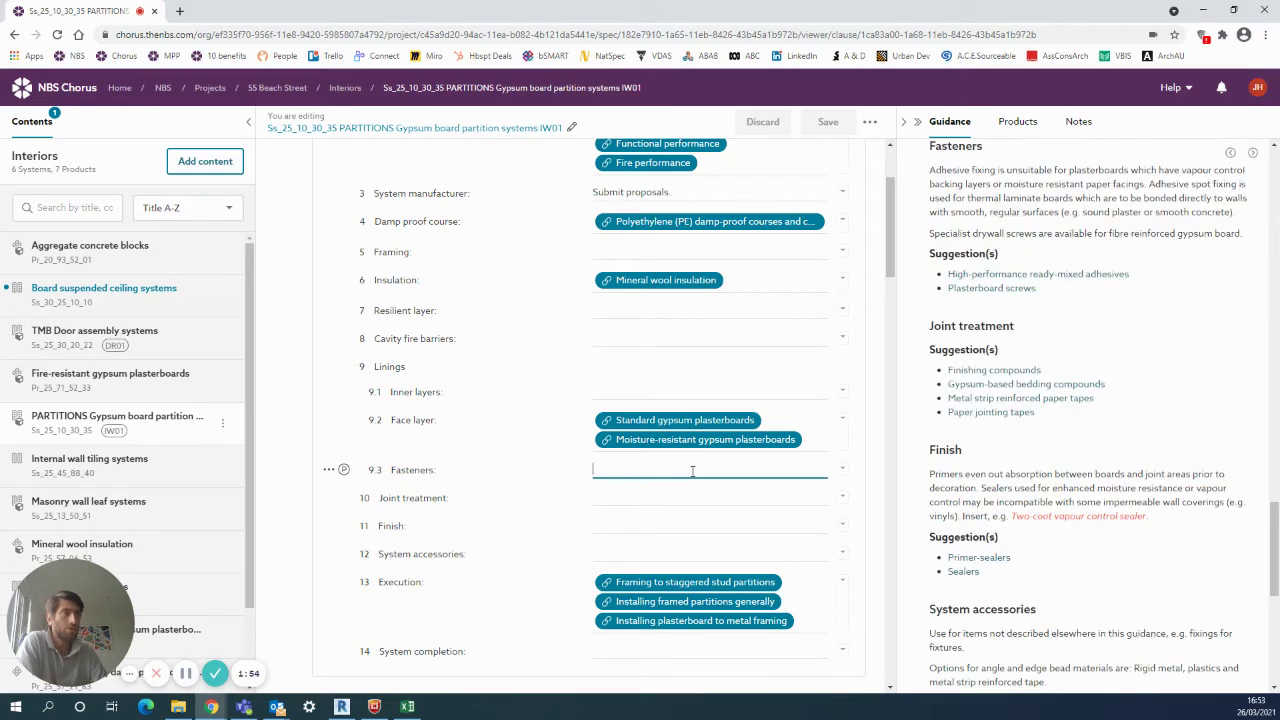
{"action": "left_click", "coordinate": [843, 428]}
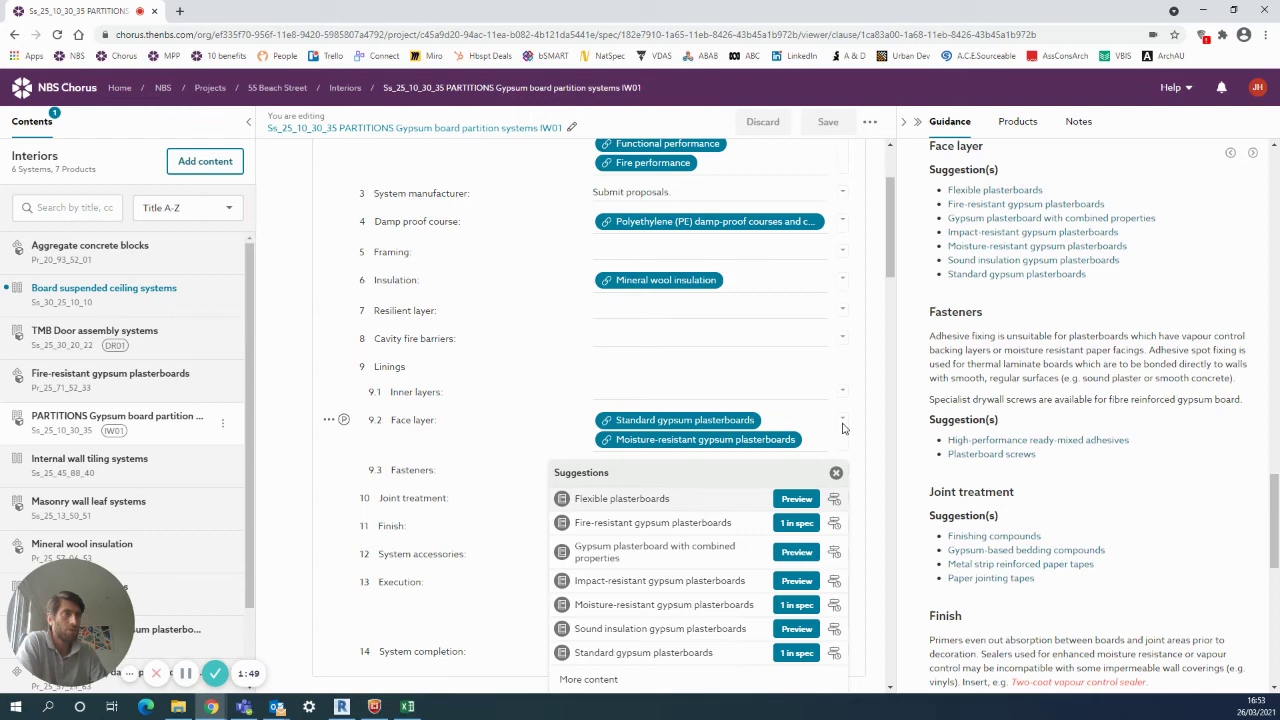
{"action": "left_click", "coordinate": [843, 428]}
{"action": "scroll", "coordinate": [843, 428], "scroll_direction": "down", "scroll_amount": 2}
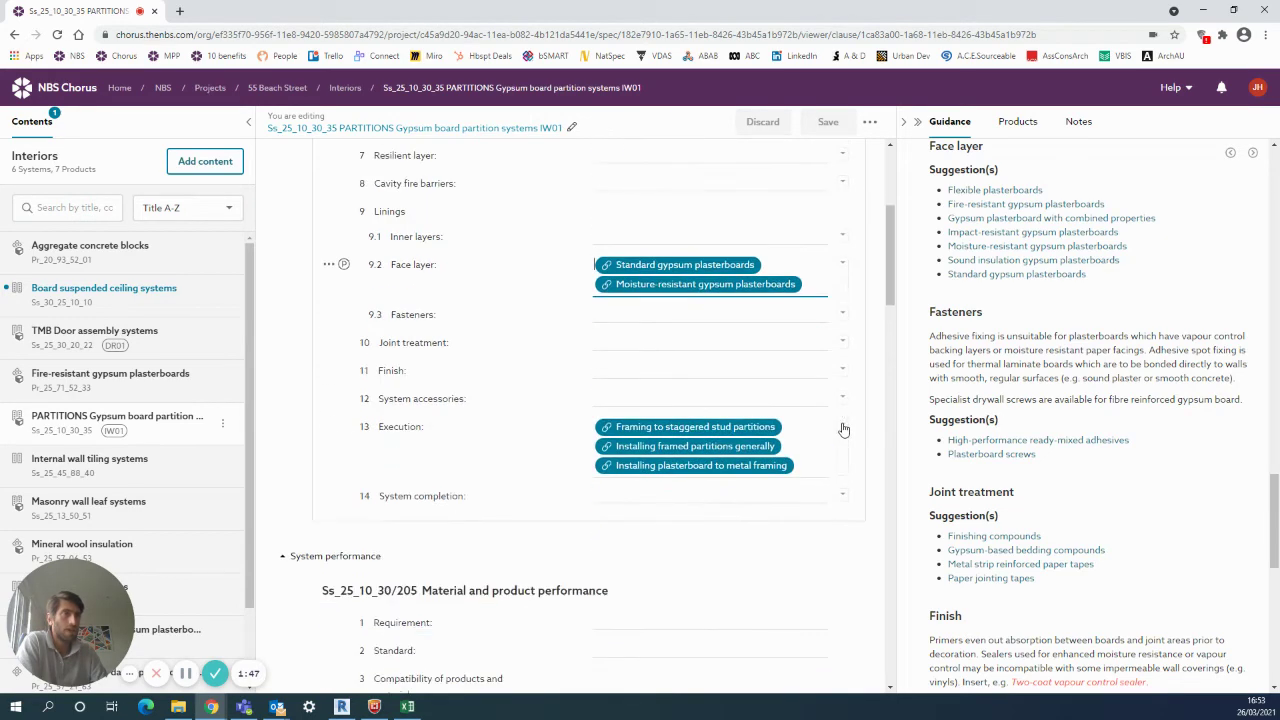
Go to the linked Installing plasterboard to metal framing clause and set Wall linings to the suggested "Fix securely."
{"action": "left_click", "coordinate": [737, 476]}
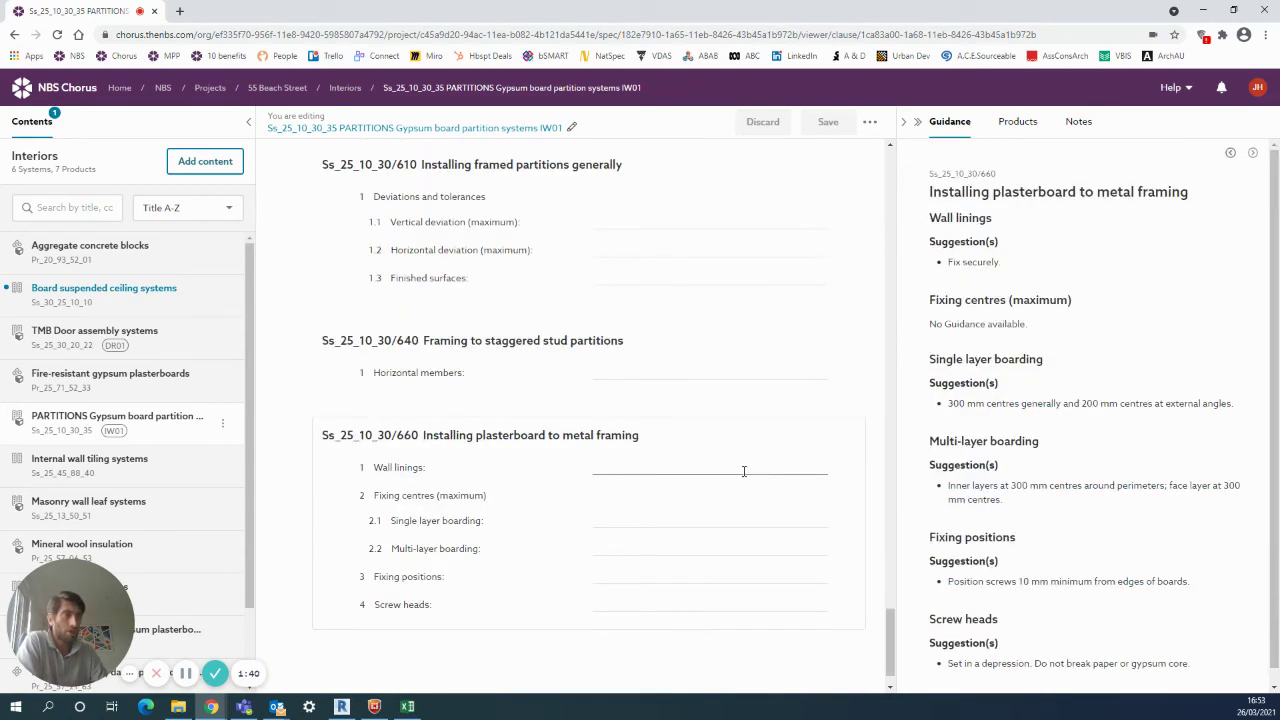
{"action": "left_click", "coordinate": [836, 482]}
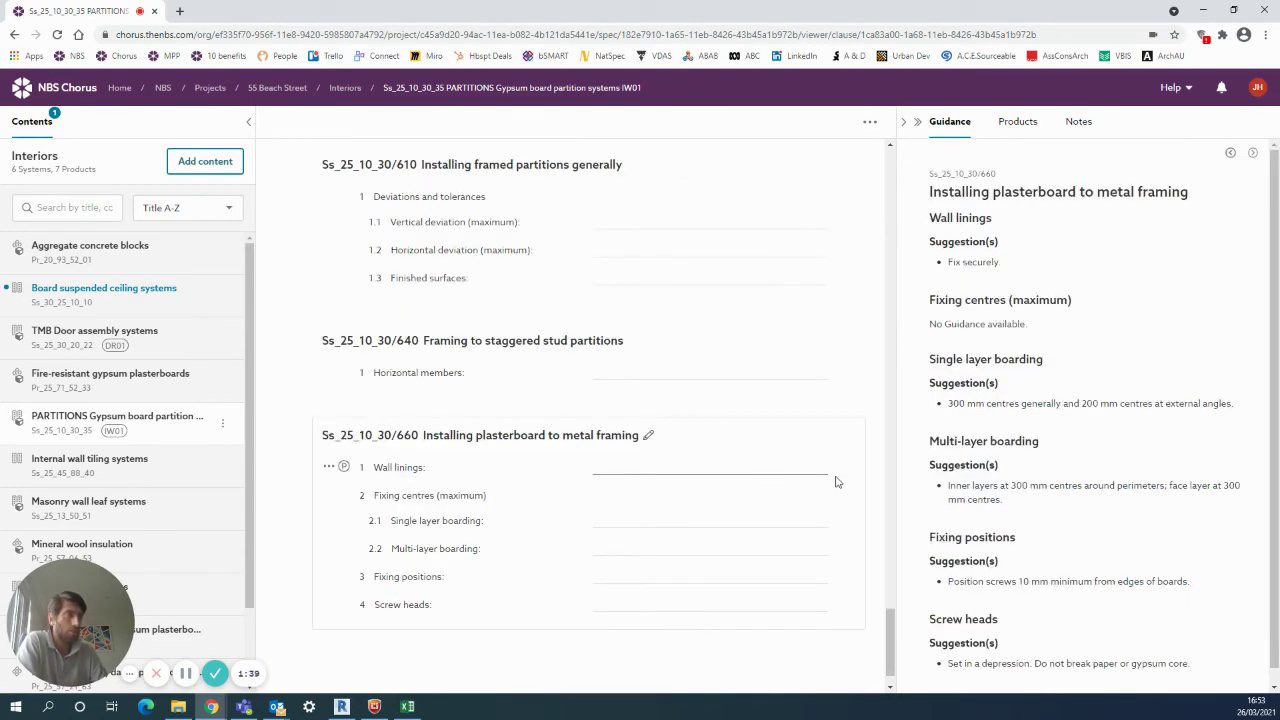
{"action": "left_click", "coordinate": [842, 467]}
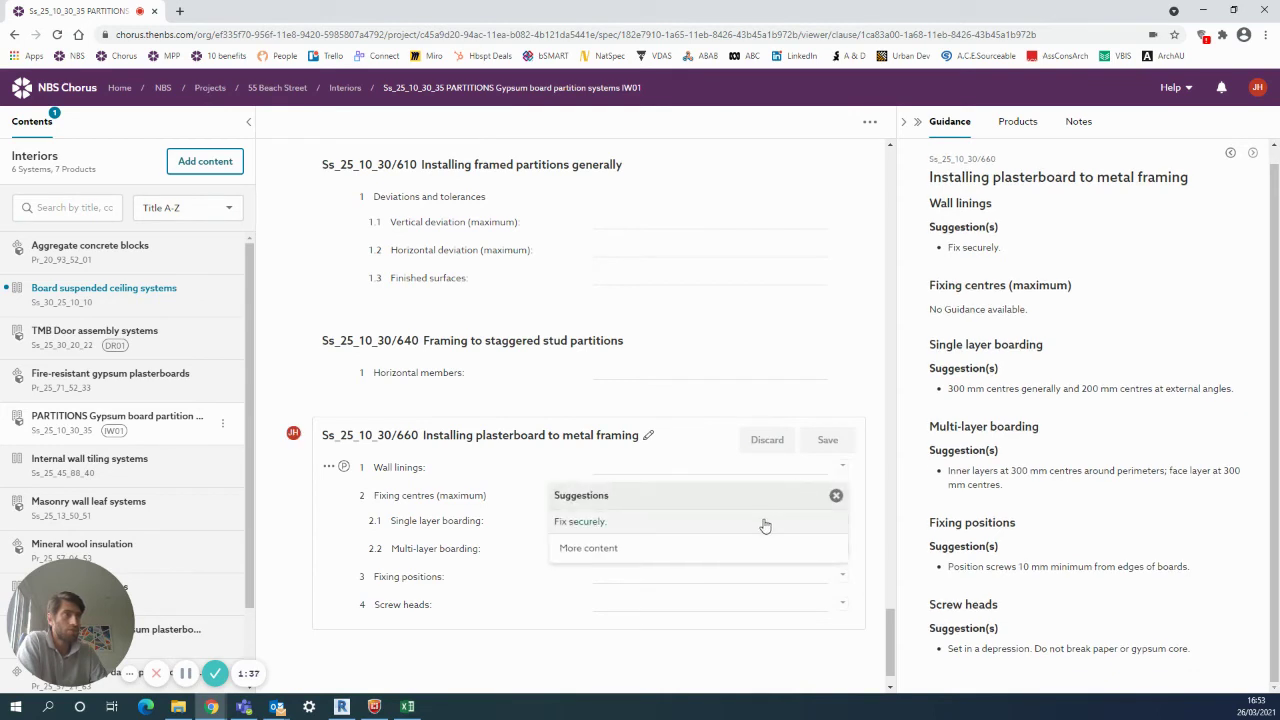
{"action": "left_click", "coordinate": [796, 520]}
{"action": "left_click", "coordinate": [836, 497]}
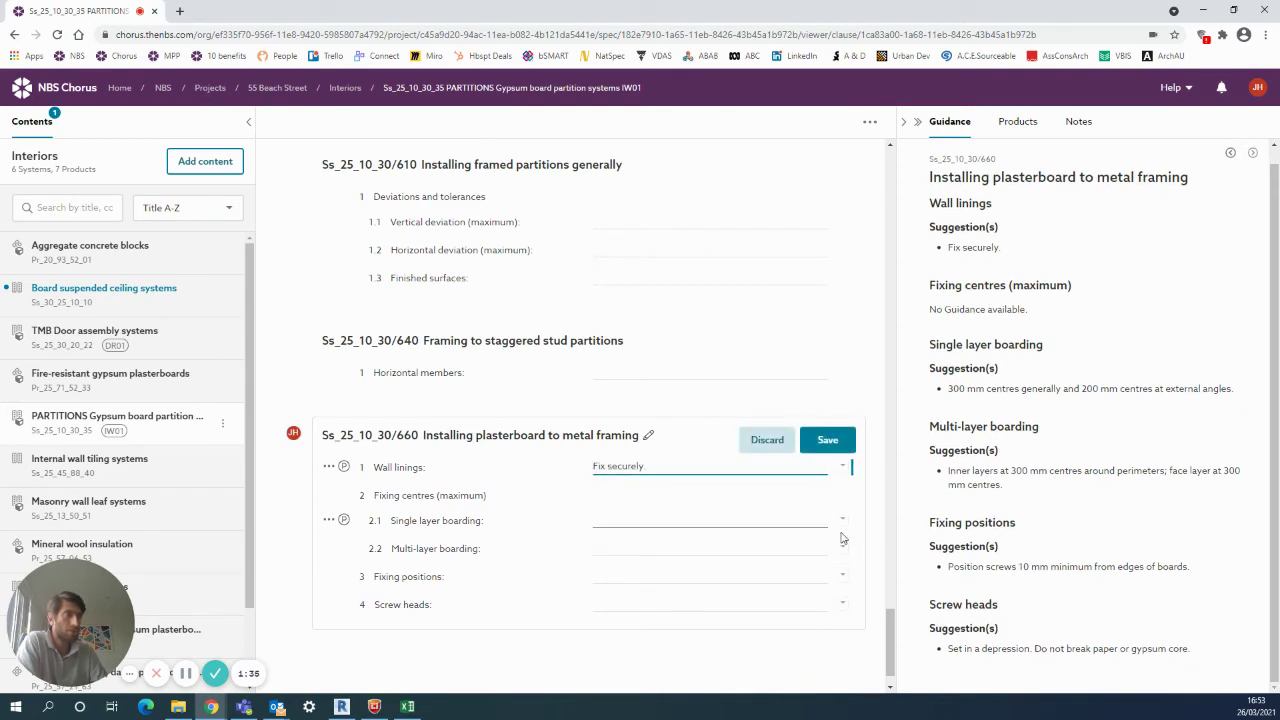
Fill Single layer boarding with the suggested 300 mm/200 mm centres and Multi-layer boarding with the suggested 300 mm centres for inner and face layers
{"action": "left_click", "coordinate": [843, 524]}
{"action": "left_click", "coordinate": [808, 572]}
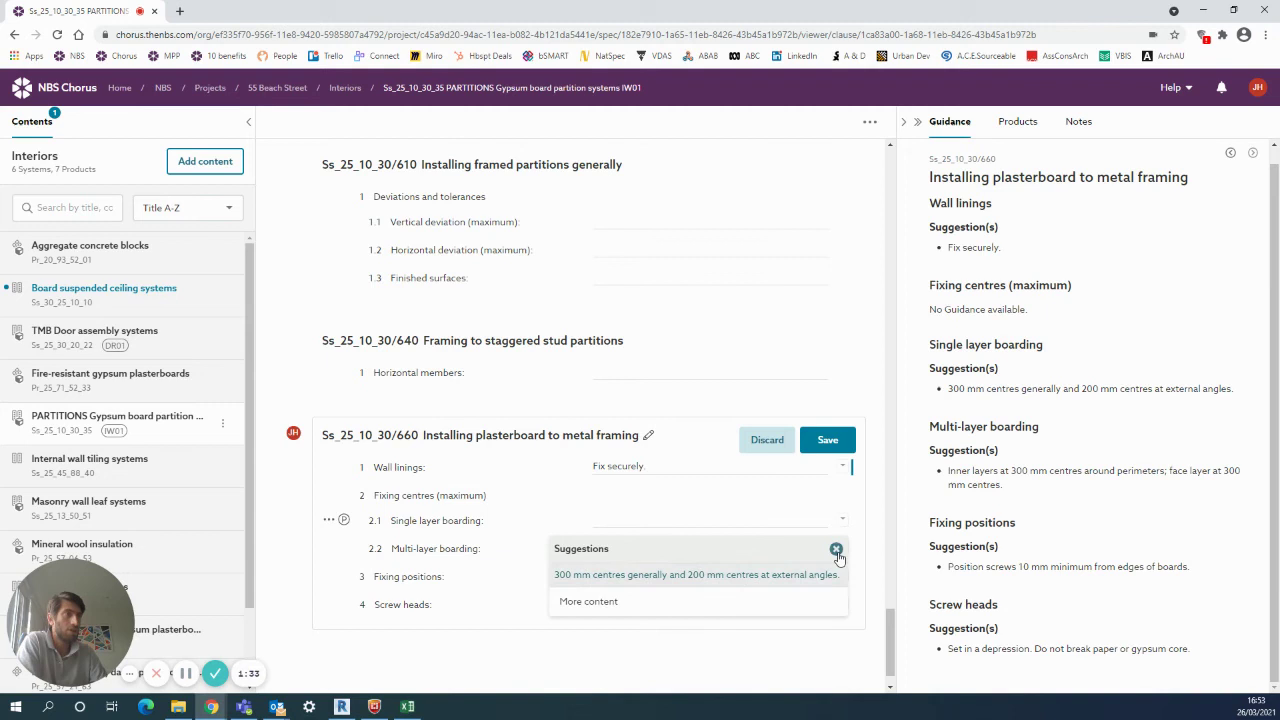
{"action": "left_click", "coordinate": [836, 551]}
{"action": "left_click", "coordinate": [843, 559]}
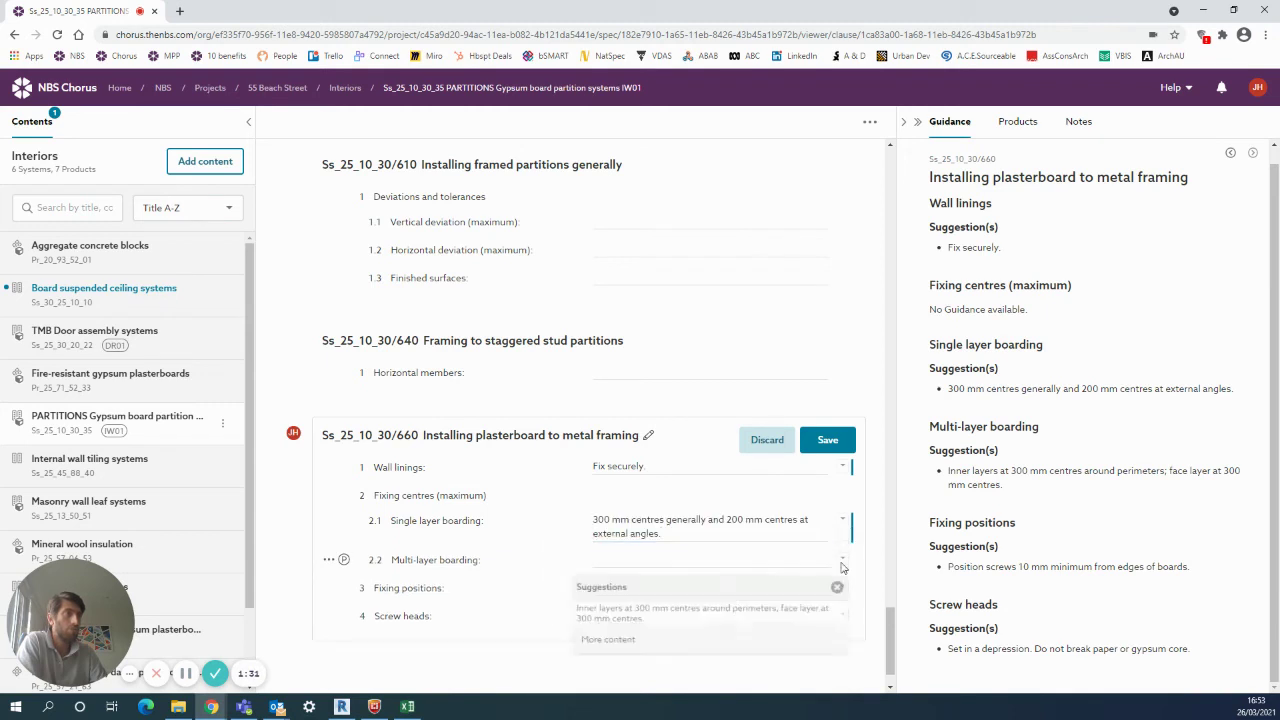
{"action": "left_click", "coordinate": [780, 615]}
{"action": "left_click", "coordinate": [836, 588]}
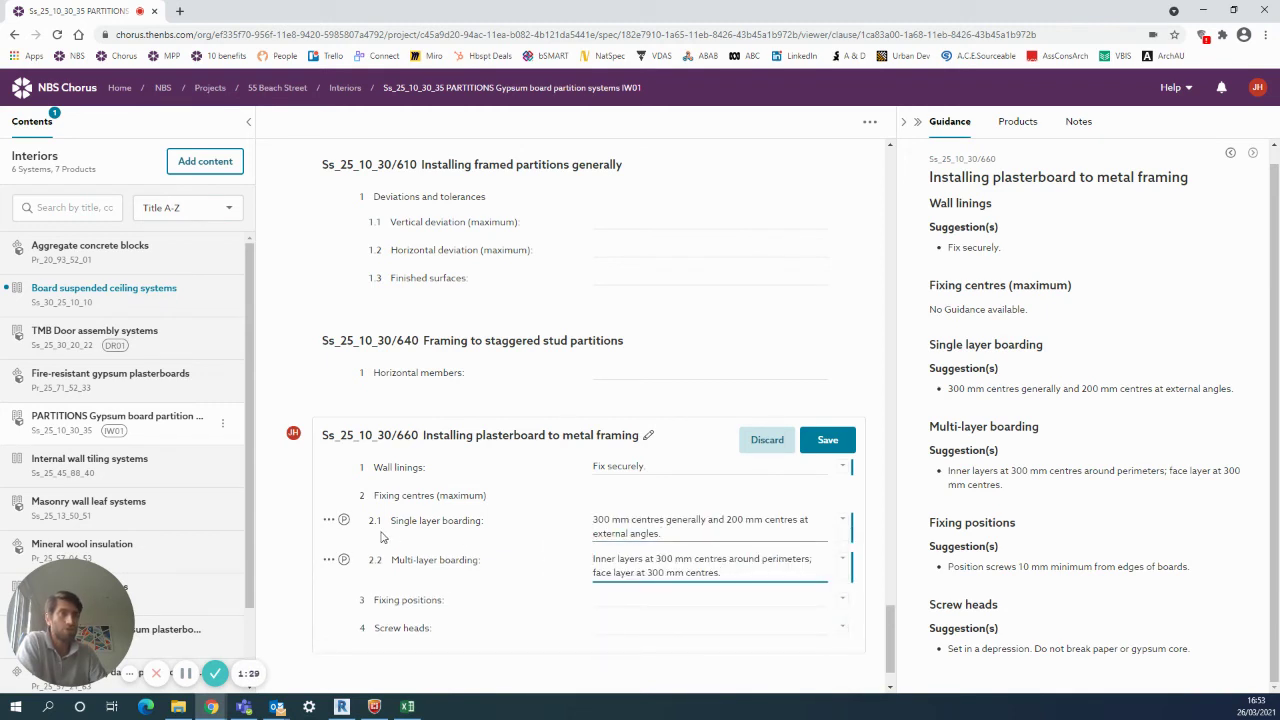
Insert a new row below Fixing positions in the Installing plasterboard to metal framing clause and put its title into editing
{"action": "scroll", "coordinate": [330, 532], "scroll_direction": "down", "scroll_amount": 2}
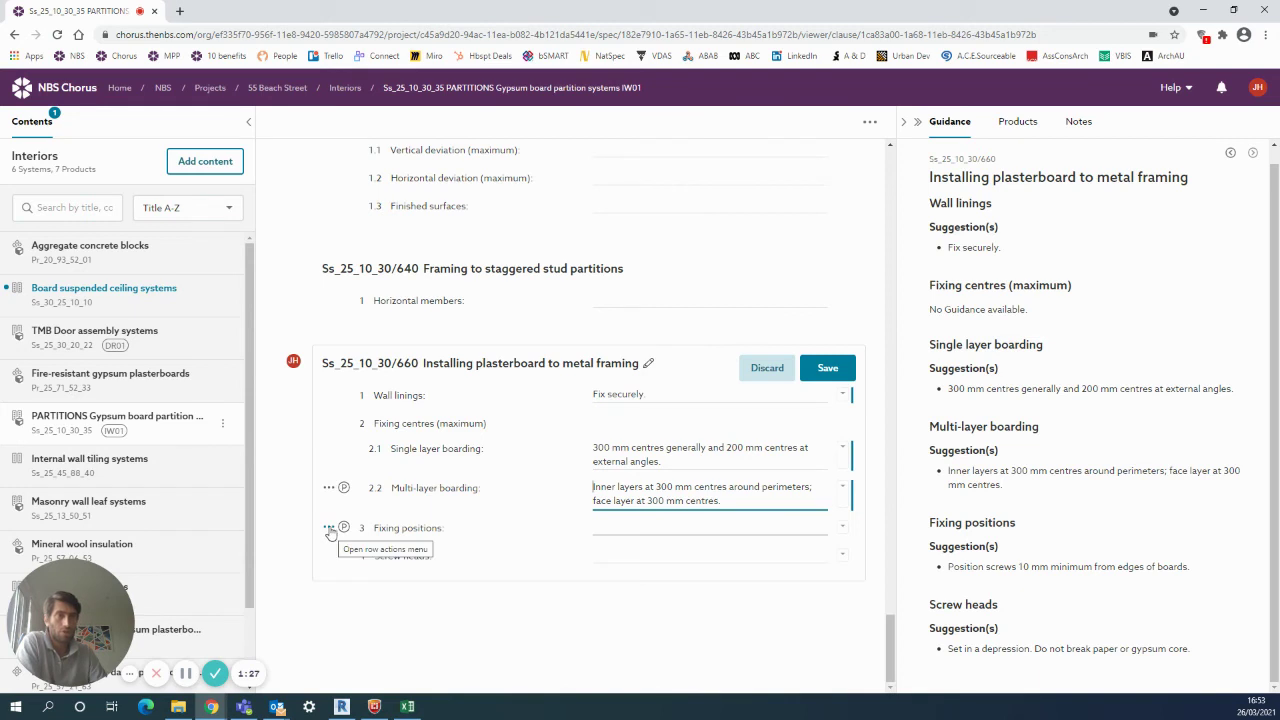
{"action": "left_click", "coordinate": [329, 528]}
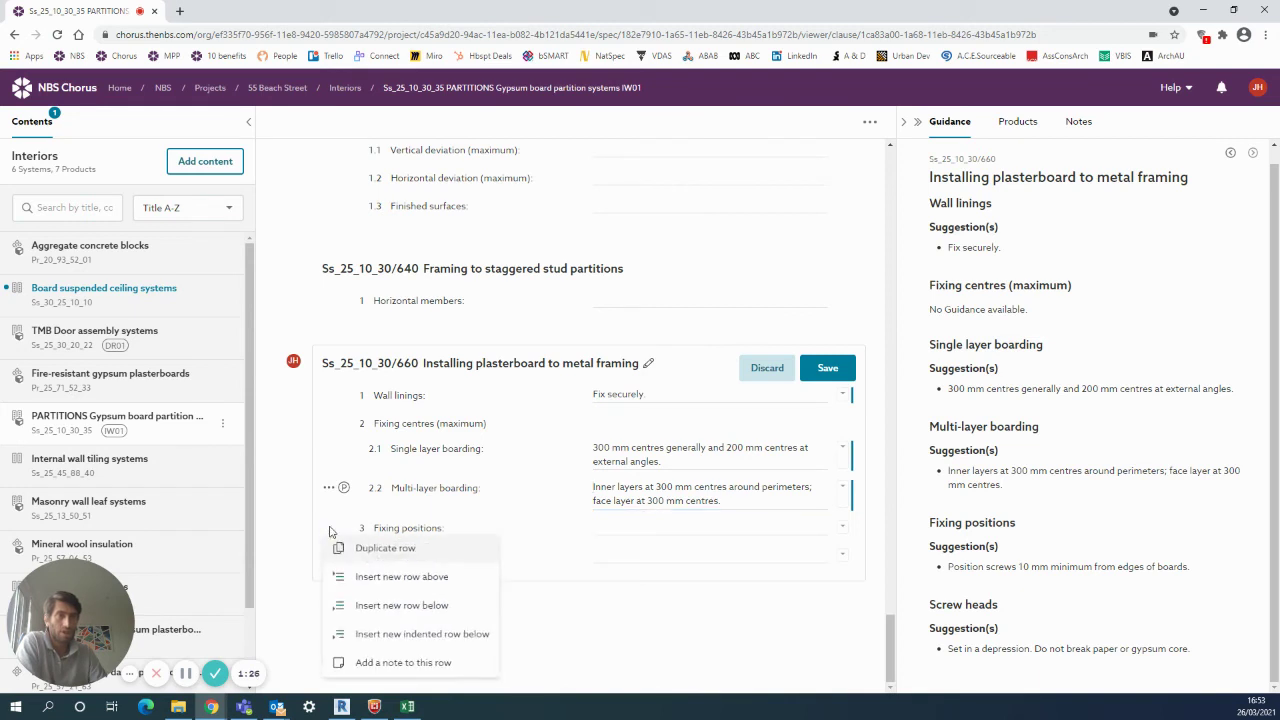
{"action": "left_click", "coordinate": [376, 605]}
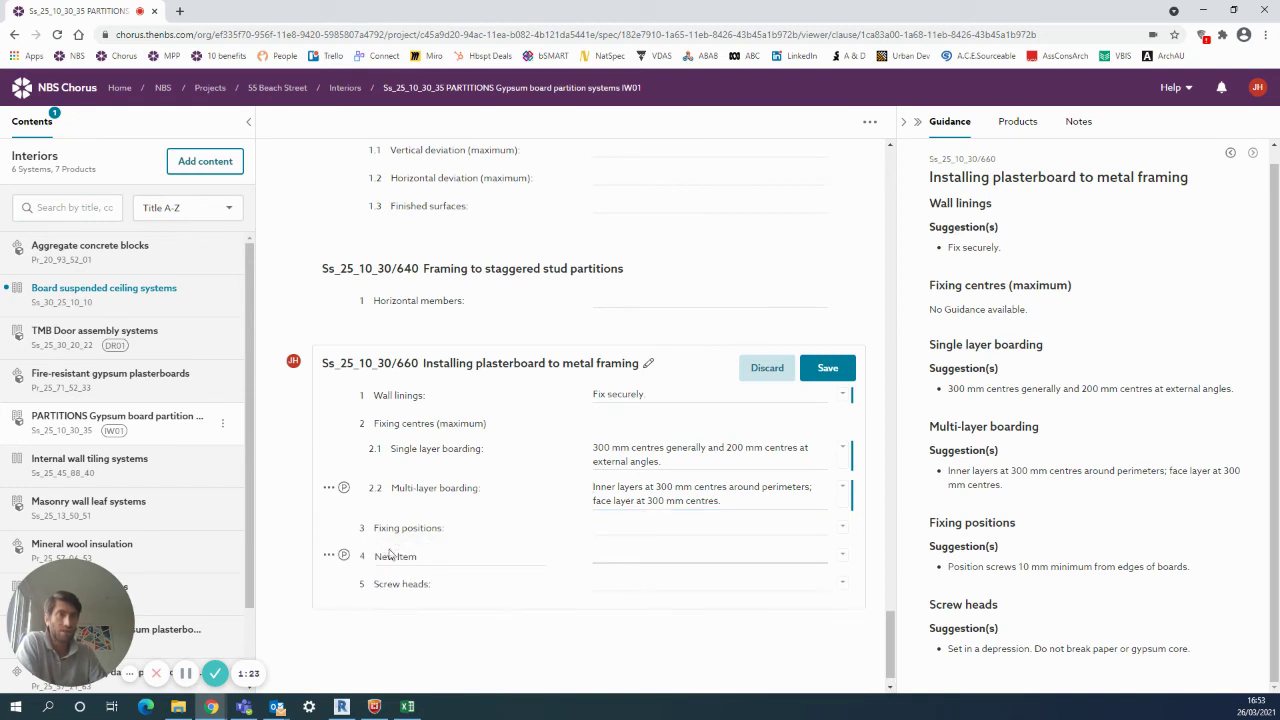
{"action": "left_click", "coordinate": [441, 553]}
{"action": "scroll", "coordinate": [400, 552], "scroll_direction": "down", "scroll_amount": 1}
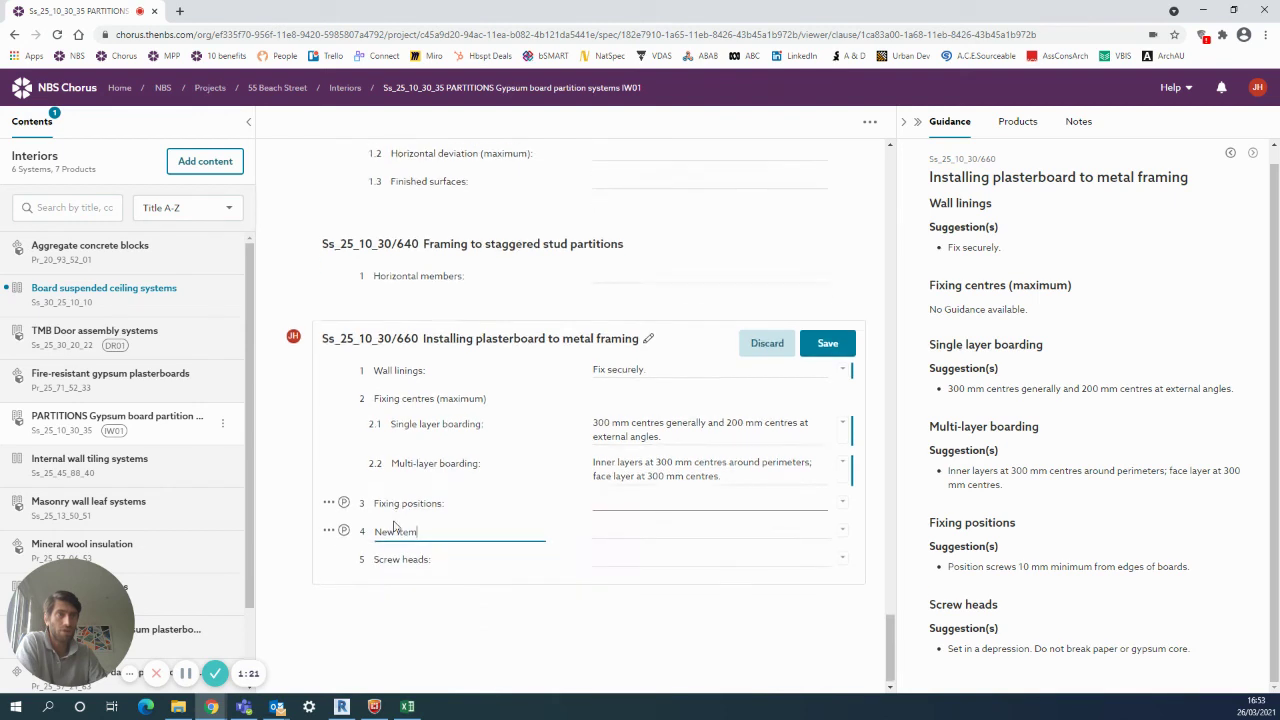
Insert a new indented row below Screw heads and save the Installing plasterboard to metal framing clause
{"action": "left_click", "coordinate": [330, 555]}
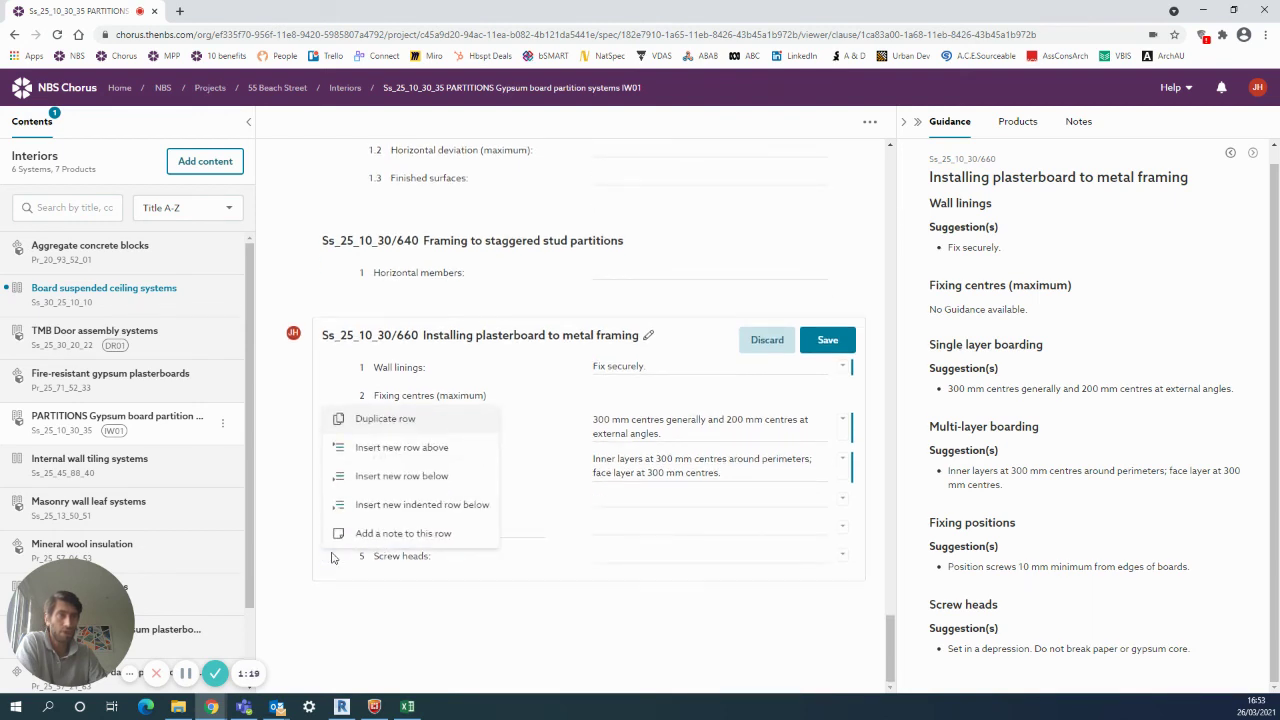
{"action": "left_click", "coordinate": [399, 505]}
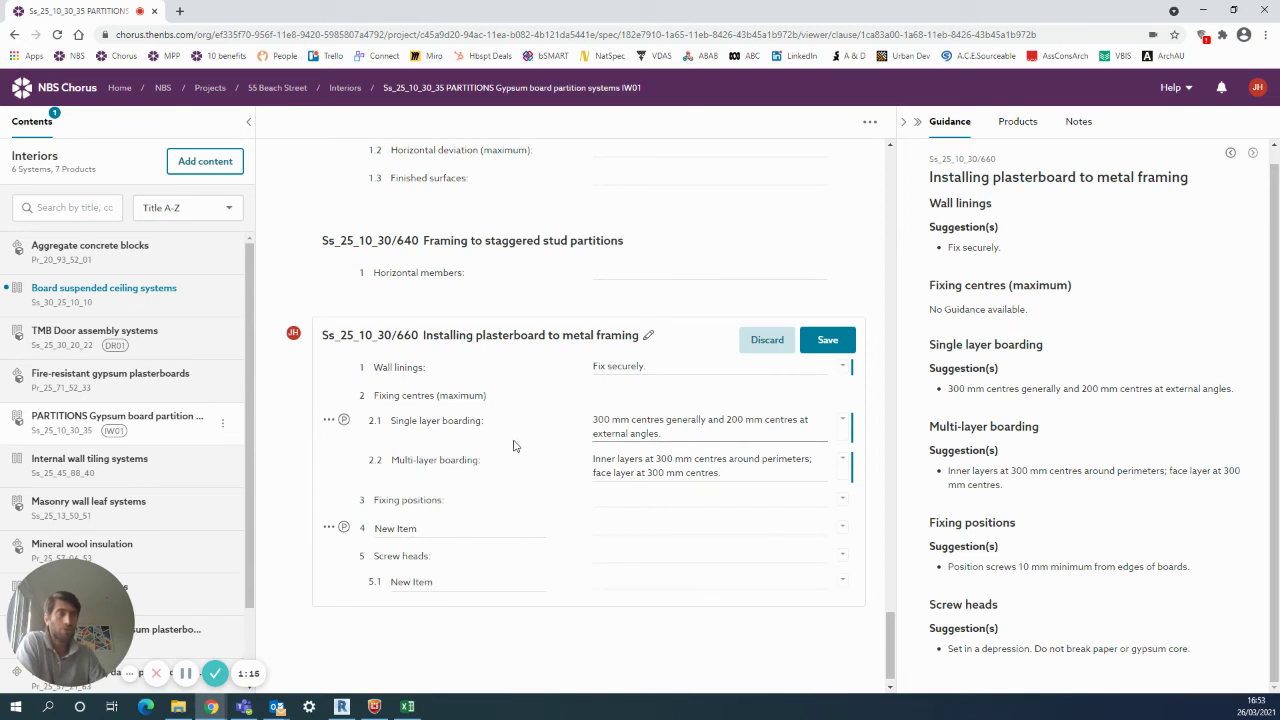
{"action": "left_click", "coordinate": [825, 341]}
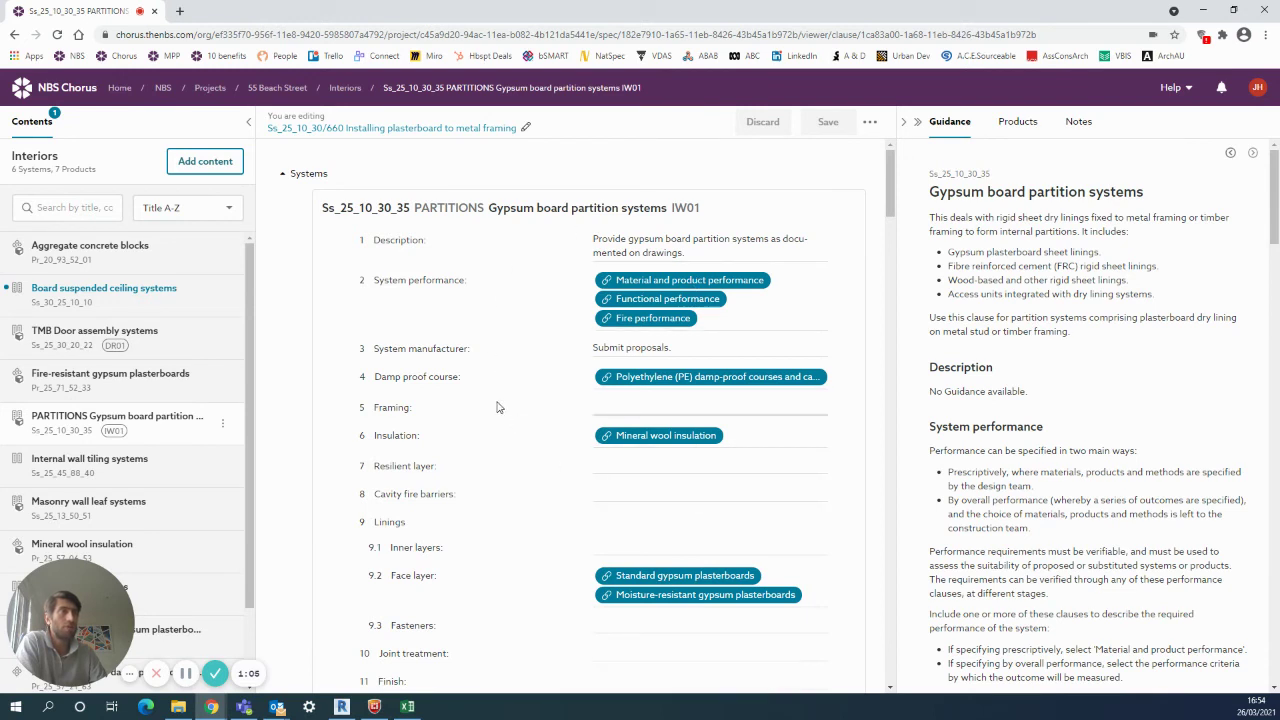
Return to the Interiors contents list and widen the Title and Prefix columns to show the full texts
{"action": "left_click", "coordinate": [346, 89]}
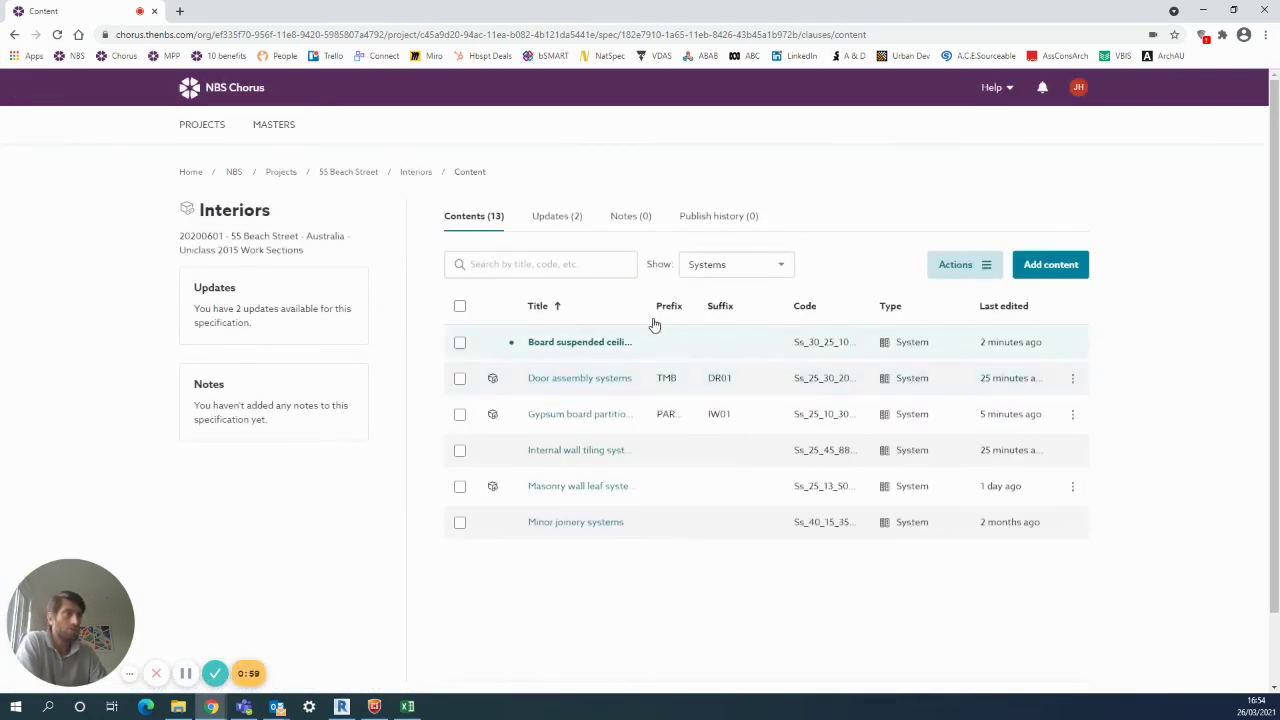
{"action": "left_click_drag", "start_coordinate": [652, 306], "coordinate": [839, 305]}
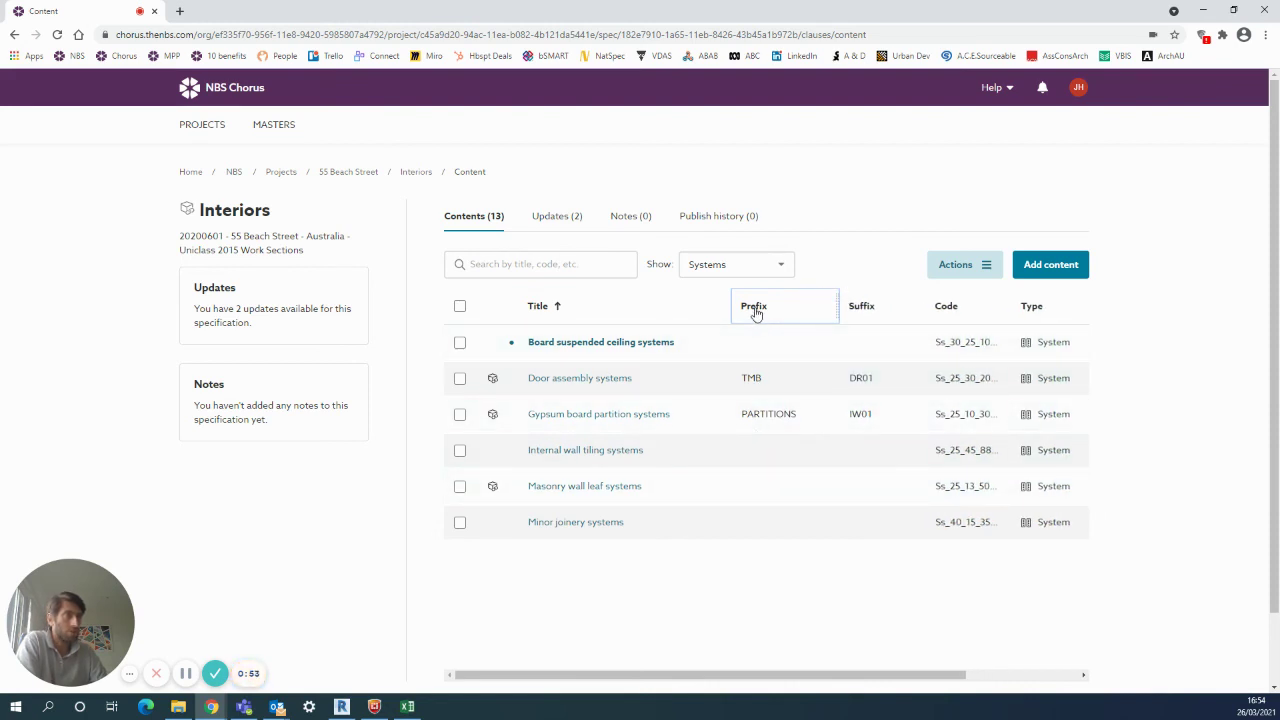